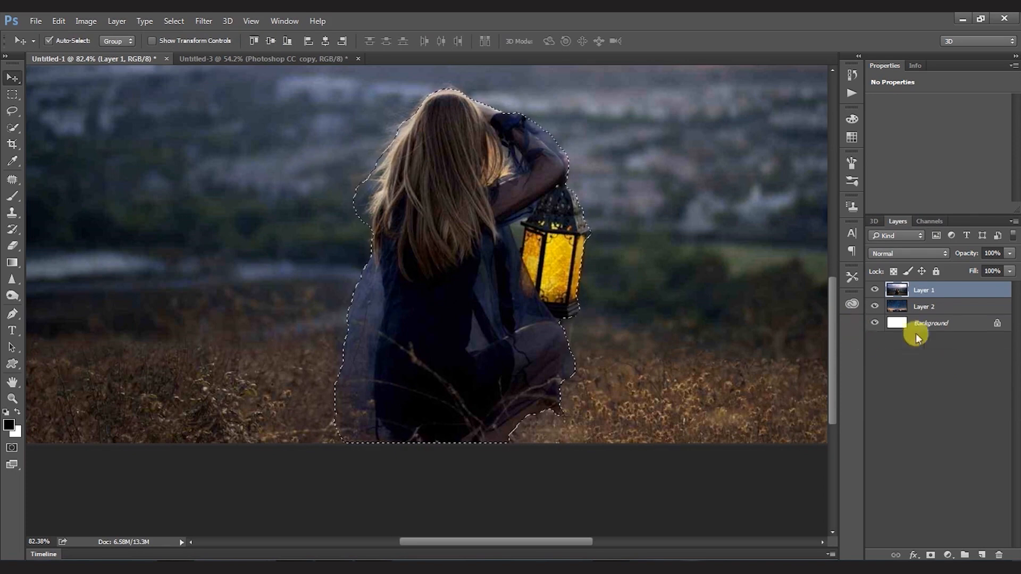
- Copy the selected woman onto a new layer and hide Layer 1 and Layer 2 beneath it
key(ctrl+j)
key(z)
click(875, 321)
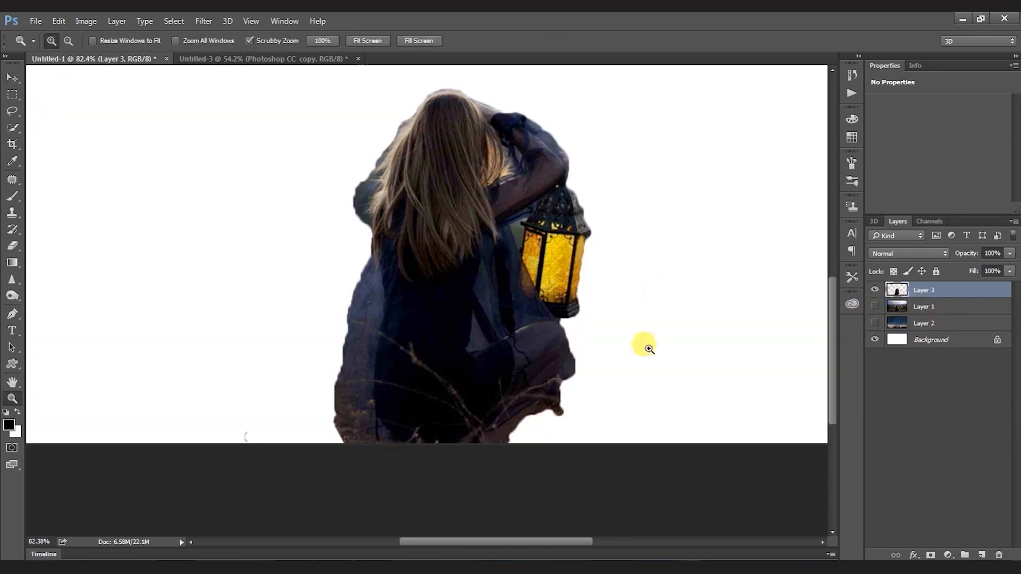
click(875, 306)
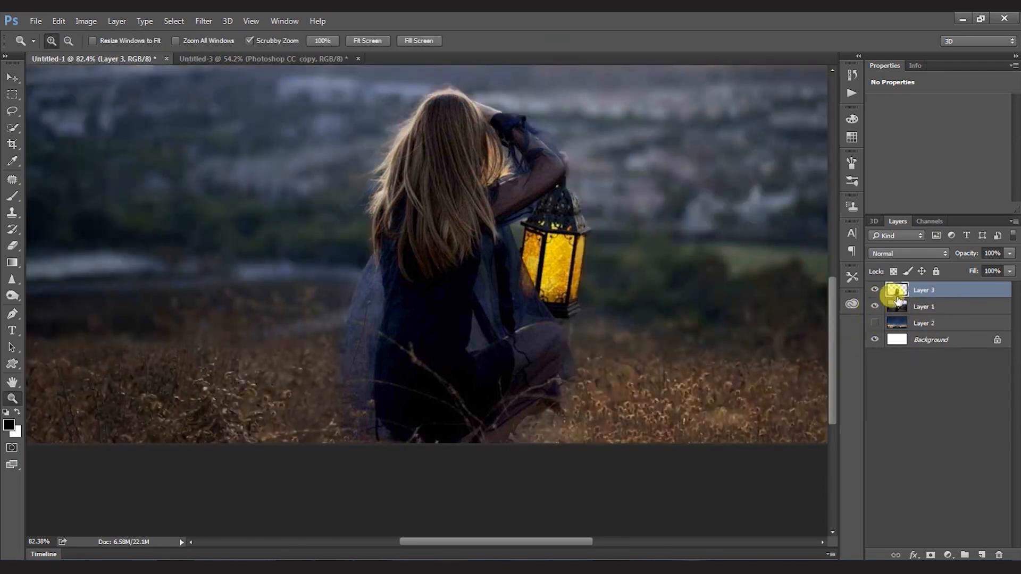
mouse_move(302, 157)
mouse_down()
mouse_move(385, 94)
mouse_move(449, 238)
mouse_move(401, 234)
mouse_move(426, 262)
mouse_up()
click(875, 306)
- Erase the leftover backdrop beside the woman's hair with the Background Eraser, using Contiguous limits and 28% tolerance
key(e)
right_click(12, 246)
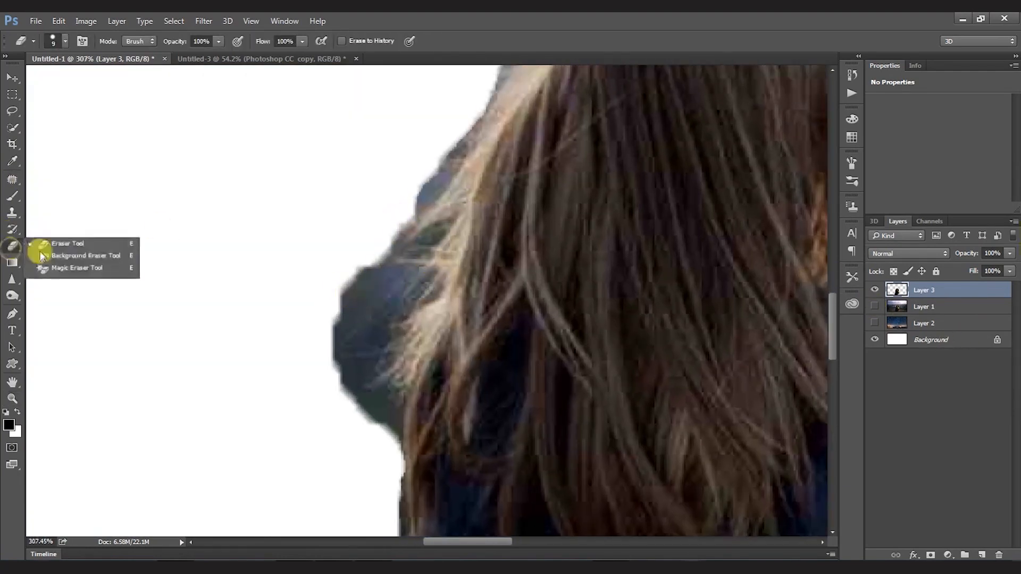
click(87, 257)
mouse_move(366, 287)
mouse_down()
mouse_move(358, 278)
mouse_move(422, 273)
mouse_move(365, 358)
mouse_move(353, 296)
mouse_up()
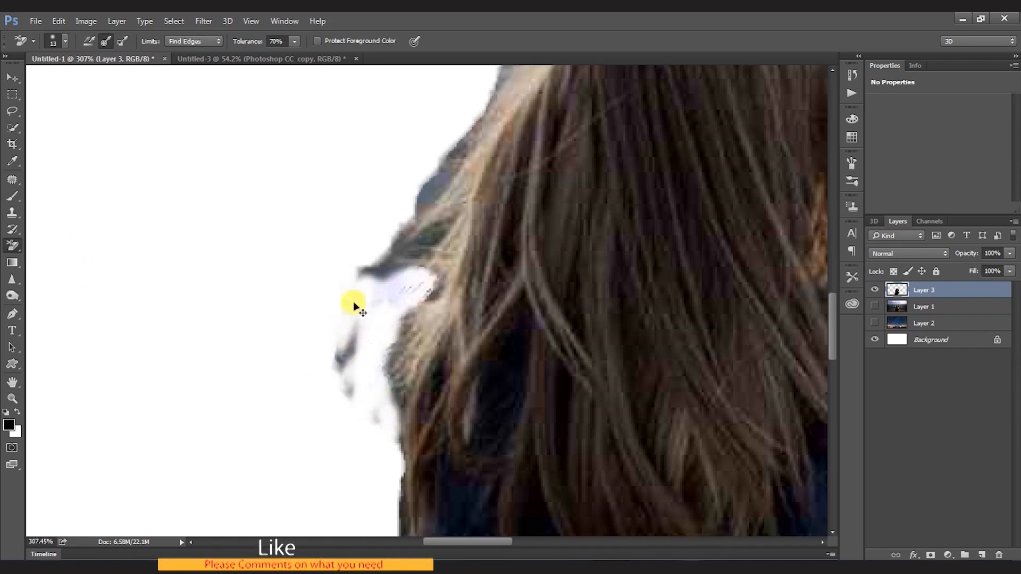
key(ctrl+z)
drag(294, 41, 276, 52)
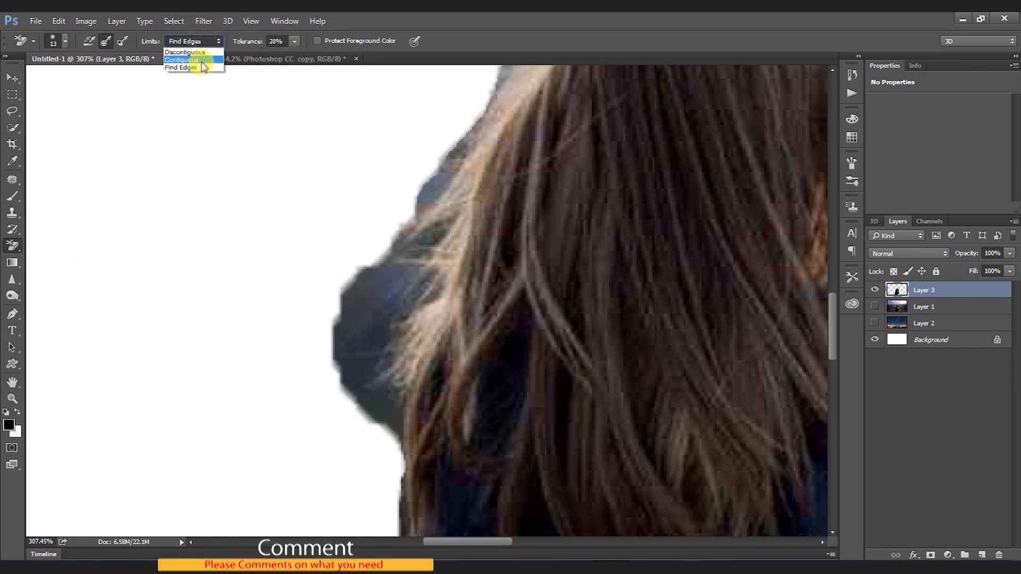
click(202, 62)
mouse_move(348, 289)
mouse_down()
mouse_move(375, 289)
mouse_move(339, 338)
mouse_move(377, 255)
mouse_move(418, 272)
mouse_move(377, 353)
mouse_move(391, 433)
mouse_move(363, 426)
mouse_move(334, 370)
mouse_move(350, 298)
mouse_move(399, 257)
mouse_move(441, 176)
mouse_move(421, 224)
mouse_move(465, 206)
mouse_up()
- Add a layer mask to Layer 3 and paint out the backdrop fringe along the hair with a black Brush
key(z)
click(930, 554)
right_click(12, 195)
click(68, 206)
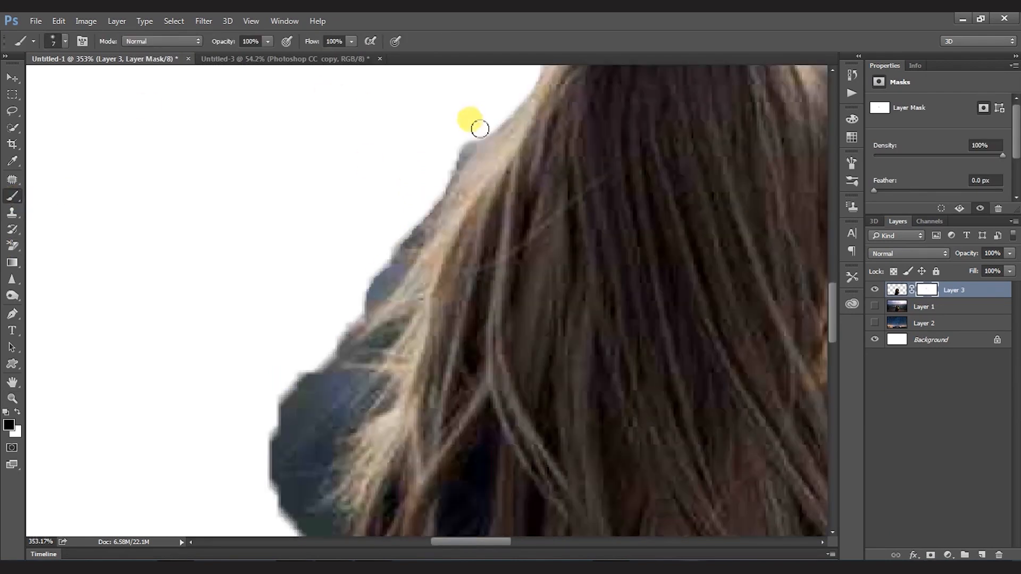
mouse_move(479, 128)
mouse_down()
mouse_move(381, 308)
mouse_move(451, 165)
mouse_move(449, 233)
mouse_move(387, 244)
mouse_move(402, 180)
mouse_move(409, 273)
mouse_move(366, 288)
mouse_move(392, 280)
mouse_move(397, 209)
mouse_move(337, 165)
mouse_up()
- Mask out the remaining fringe down the woman's side and up to the crown of her head, adapting the brush size
scroll(381, 237, down, 3)
key(bracketright)
key(bracketright)
key(bracketright)
scroll(399, 303, down, 5)
scroll(398, 262, up, 8)
key(bracketleft)
key(bracketleft)
drag(309, 326, 401, 193)
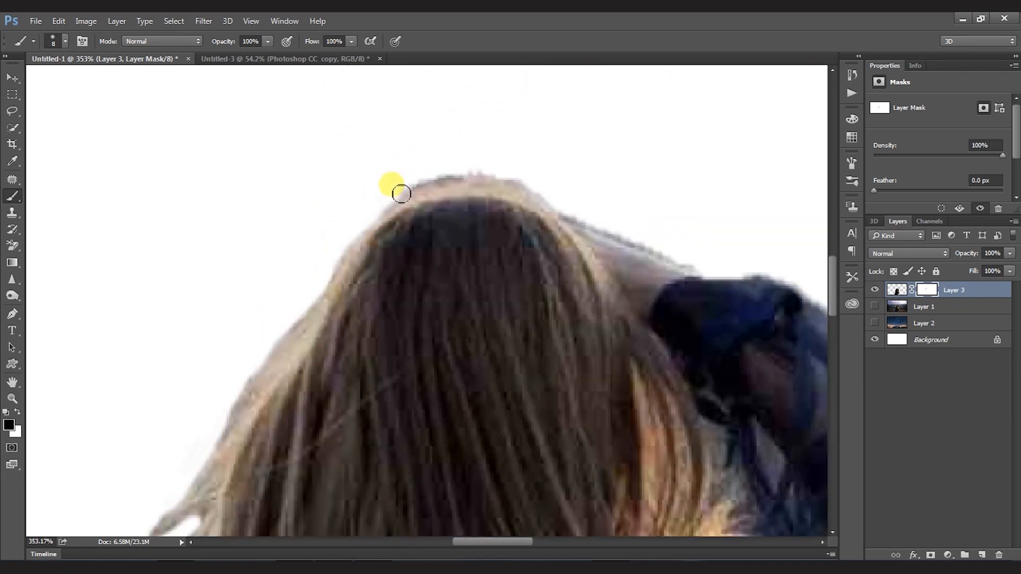
- Clean the Layer 3 mask along the raised arm, the lantern and the lower edge of the dress
scroll(367, 133, right, 8)
scroll(532, 272, down, 4)
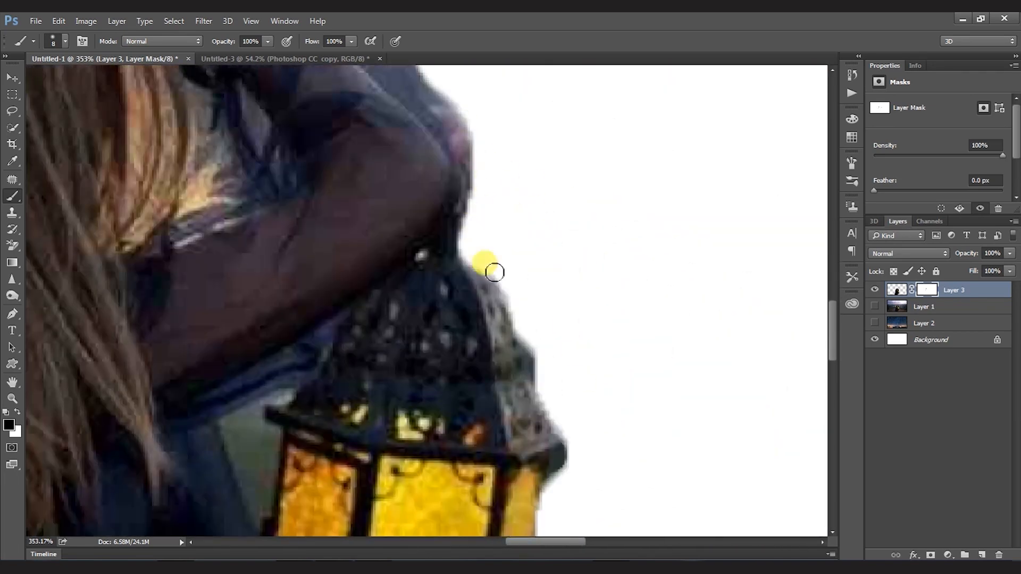
scroll(494, 272, down, 10)
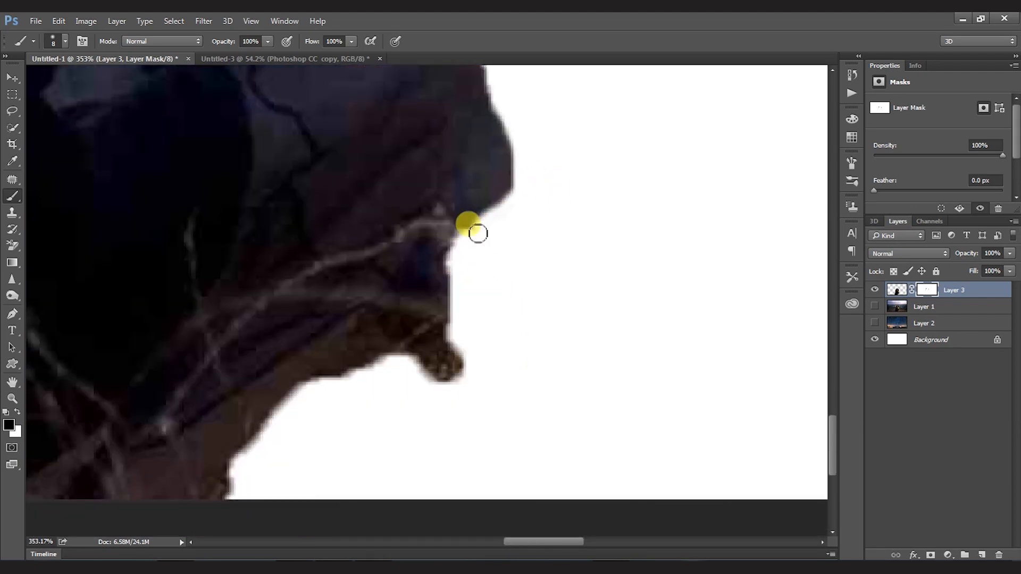
scroll(562, 233, down, 3)
- Make Layer 1 and Layer 2 visible again beneath the cut-out woman
key(z)
alt+click(462, 342)
drag(874, 307, 874, 323)
alt+click(521, 268)
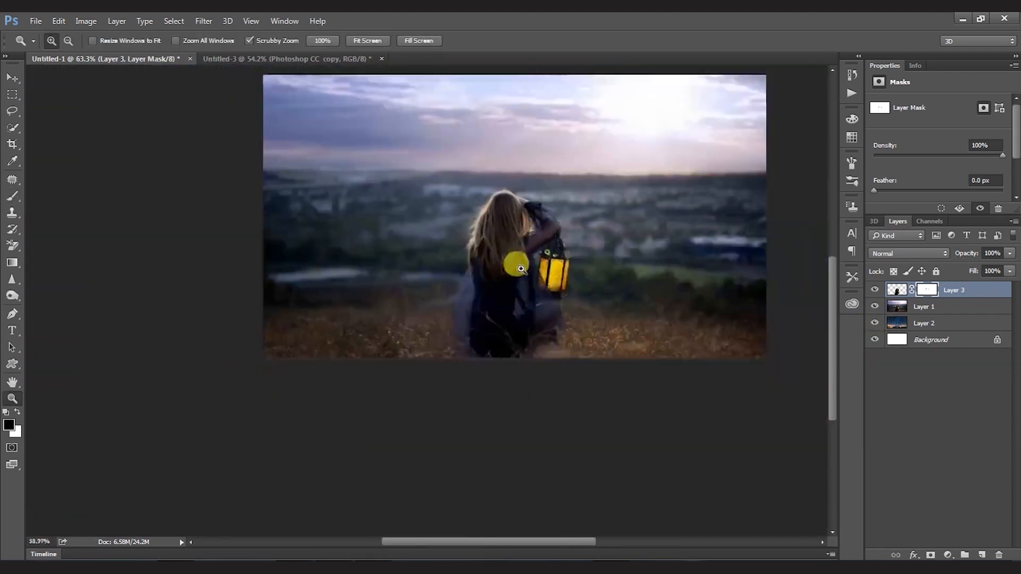
drag(521, 268, 564, 268)
- Duplicate Layer 1 and place the original Layer 1 below Layer 2
click(925, 307)
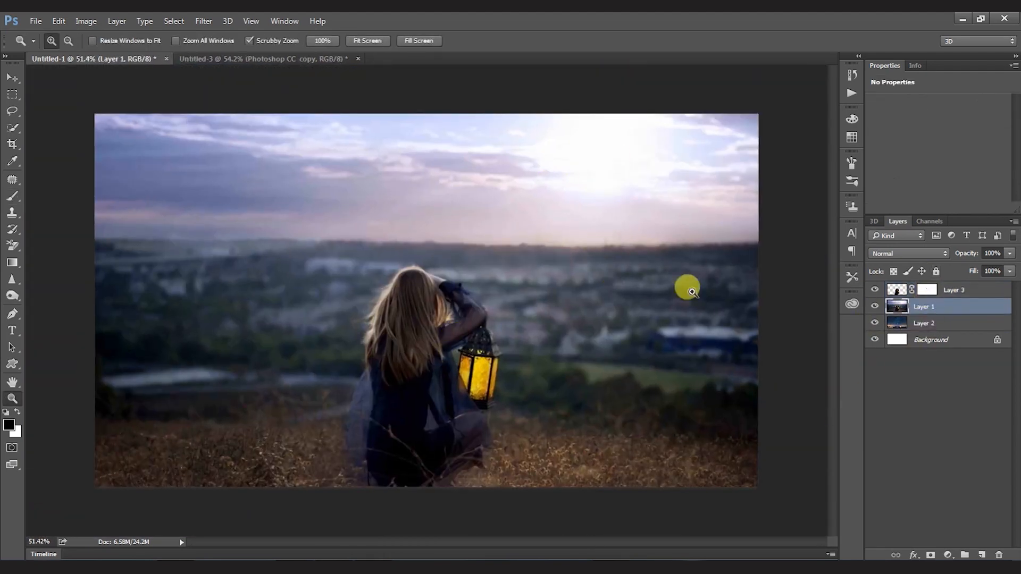
key(v)
drag(962, 304, 981, 555)
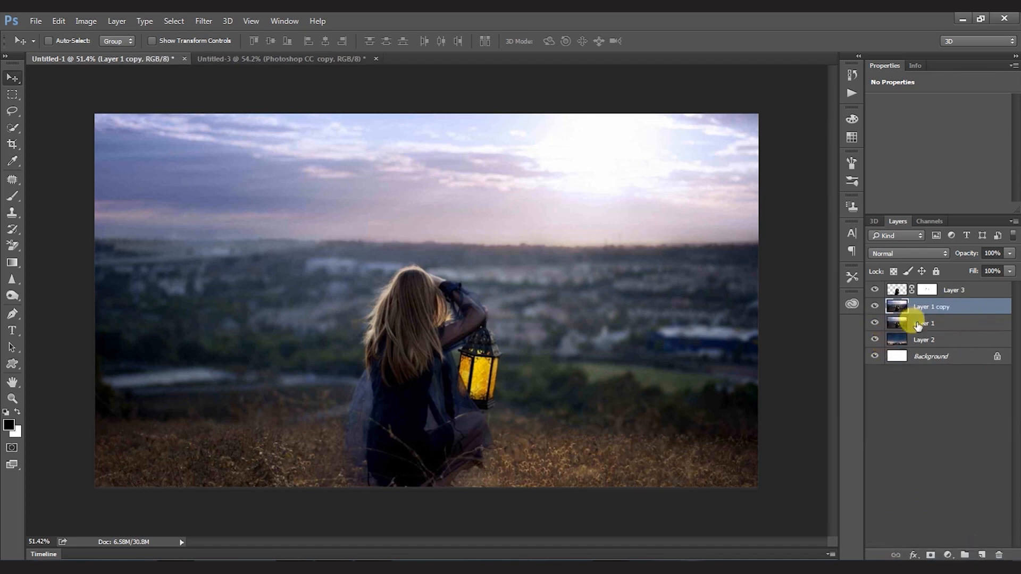
drag(918, 326, 918, 343)
- Darken Layer 1 copy with Curves by pulling the RGB curve down
click(951, 311)
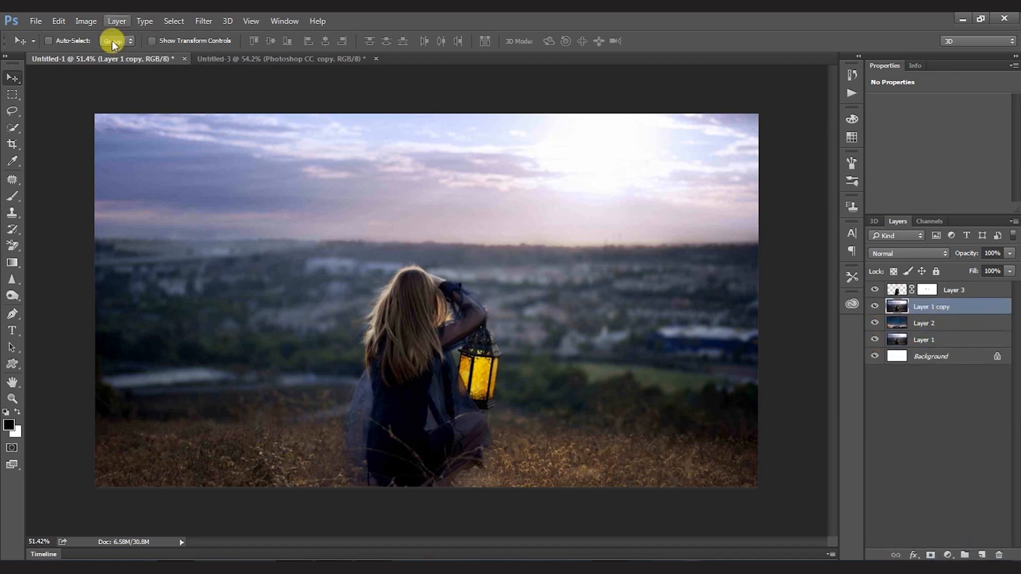
key(ctrl+m)
drag(675, 214, 690, 216)
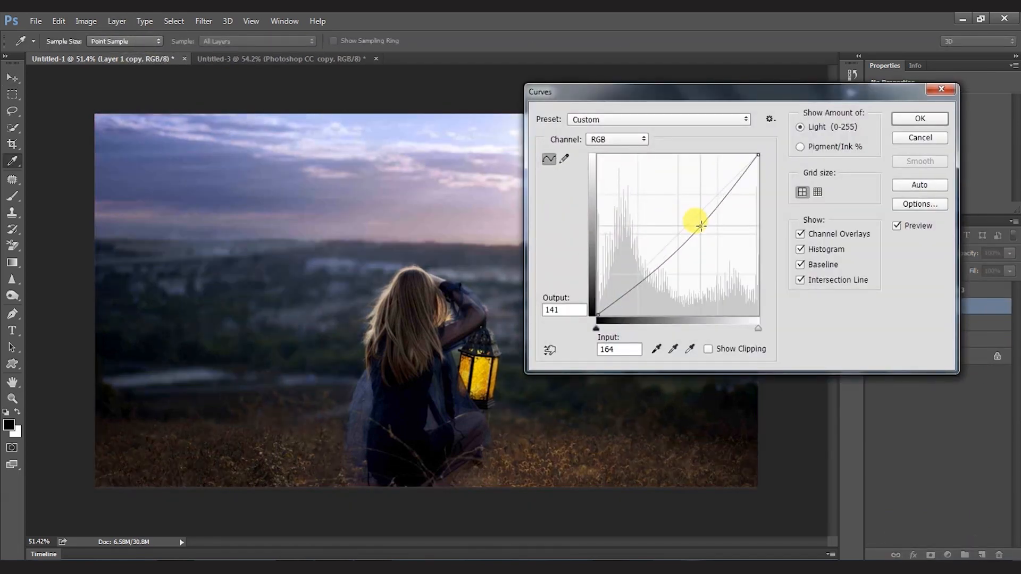
key(Escape)
- Apply Brightness/Contrast to Layer 1 copy with brightness -150 and contrast -39
click(85, 21)
mouse_move(103, 50)
click(250, 50)
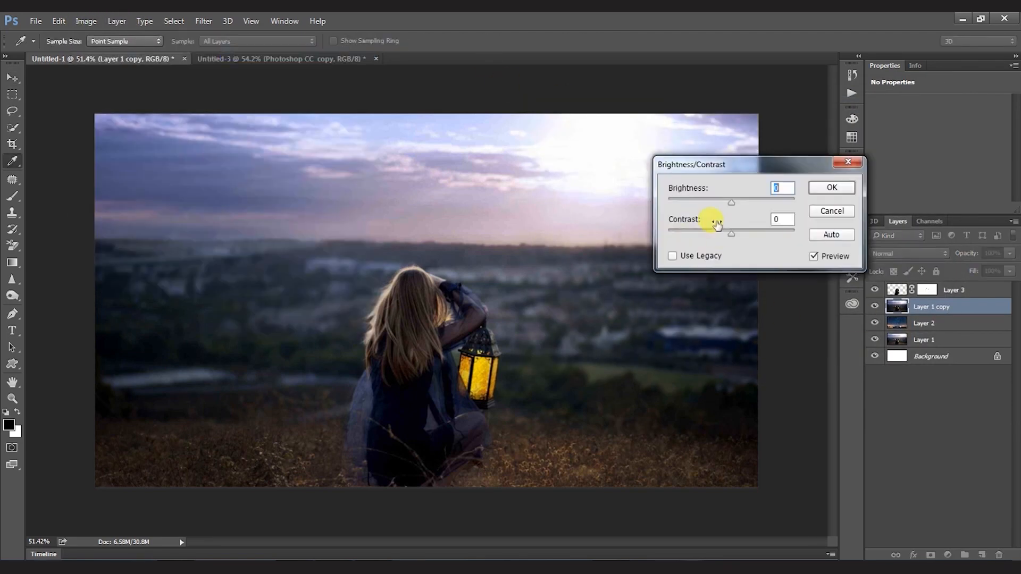
drag(731, 203, 658, 203)
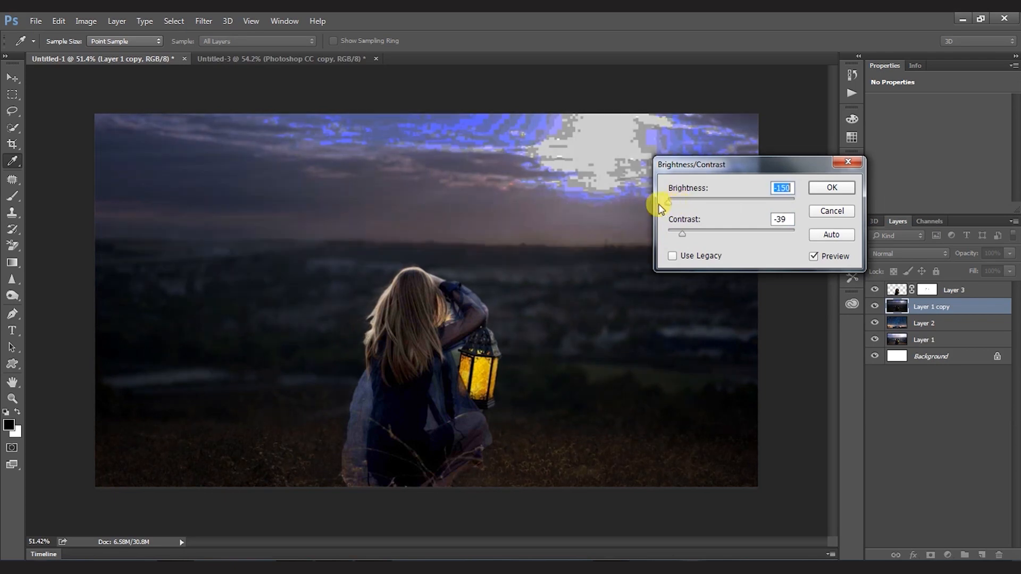
key(Return)
- Darken the midtones of Layer 1 copy with a Levels adjustment
key(ctrl+l)
mouse_move(740, 211)
mouse_down()
mouse_move(729, 215)
mouse_move(757, 224)
mouse_move(769, 216)
mouse_move(751, 217)
mouse_up()
key(Return)
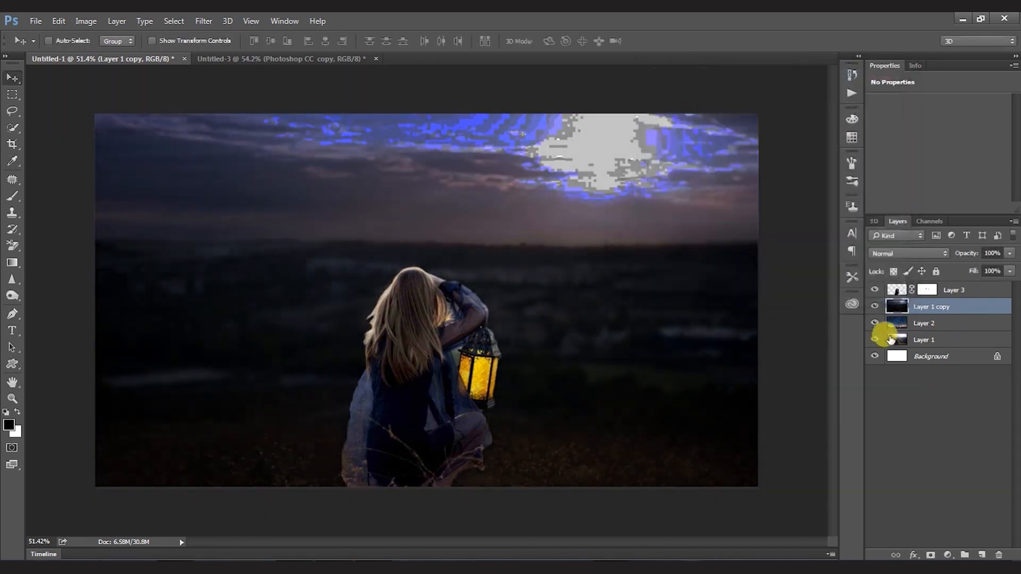
- Place Layer 2 above Layer 1 copy and shift its starry landscape up until the mountains sit near the horizon
click(925, 323)
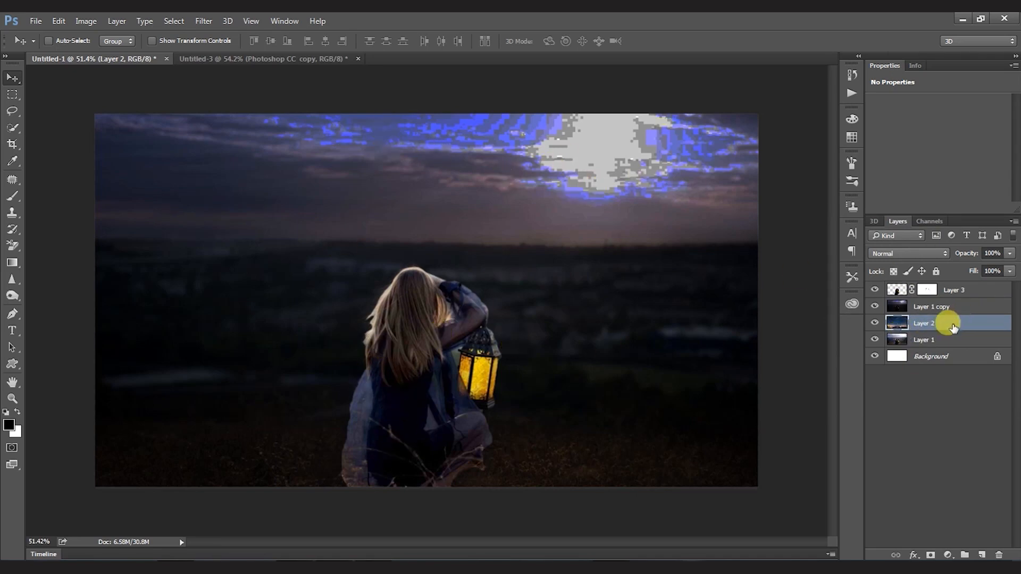
drag(952, 326, 892, 306)
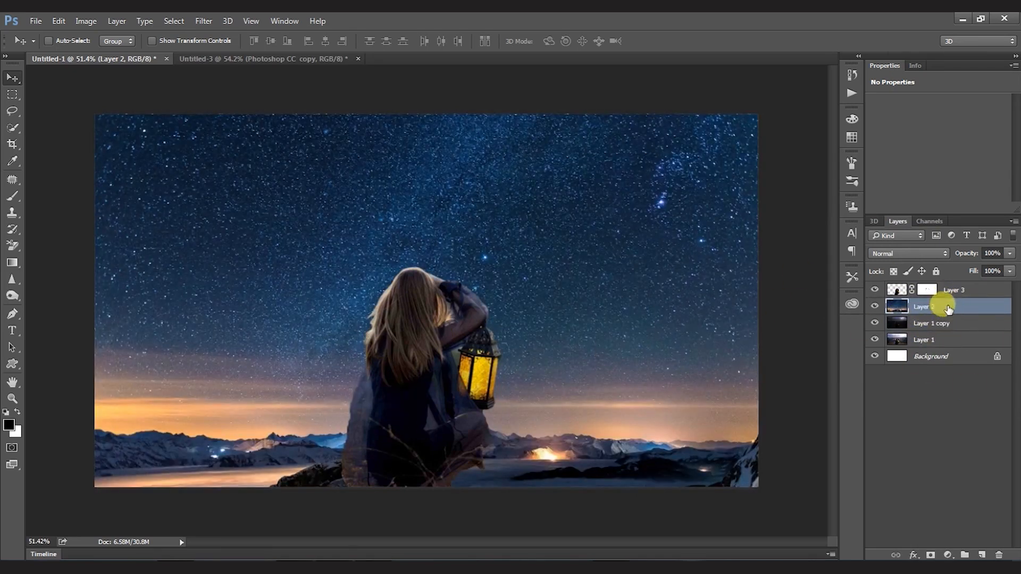
mouse_move(547, 418)
mouse_down()
mouse_move(535, 159)
mouse_move(541, 220)
mouse_up()
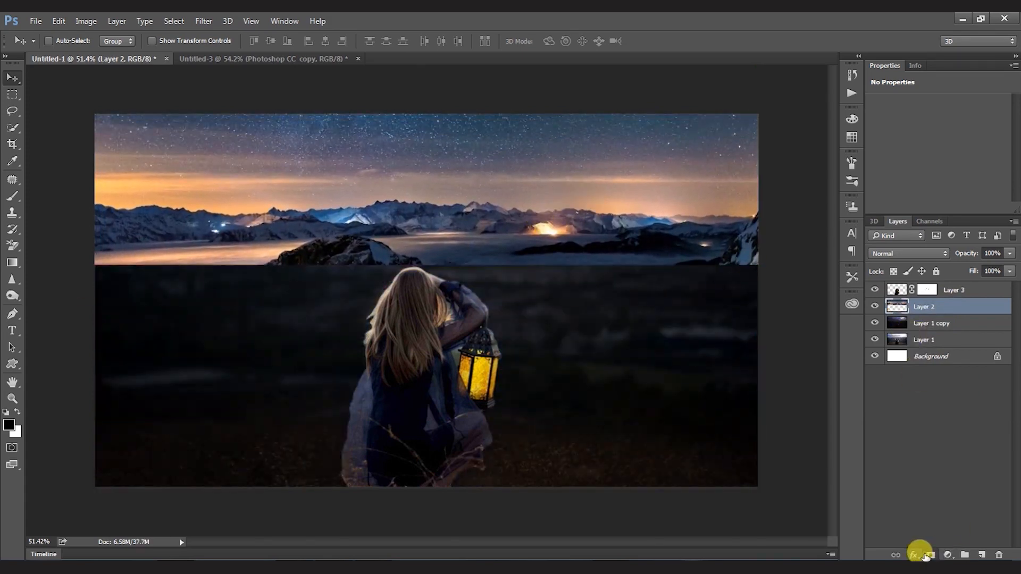
- Add a layer mask to Layer 2 and fade its lower edge into the dark field with a linear gradient
click(928, 555)
drag(12, 263, 62, 262)
drag(420, 268, 420, 269)
drag(425, 163, 426, 163)
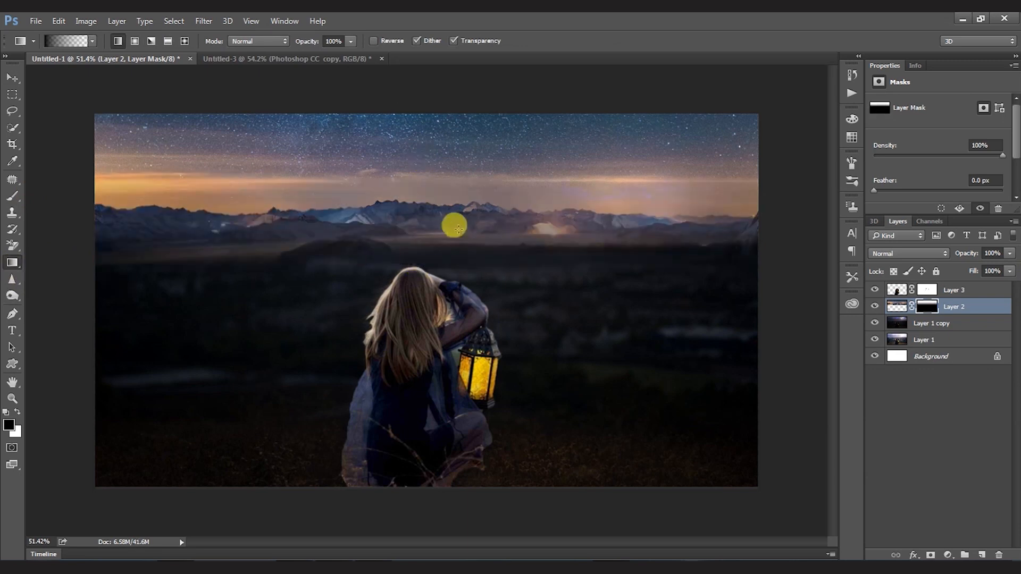
- Reposition Layer 2 vertically so the mountain range lines up with the dark field's horizon
key(v)
mouse_move(546, 242)
mouse_down()
mouse_move(542, 263)
mouse_move(541, 241)
mouse_up()
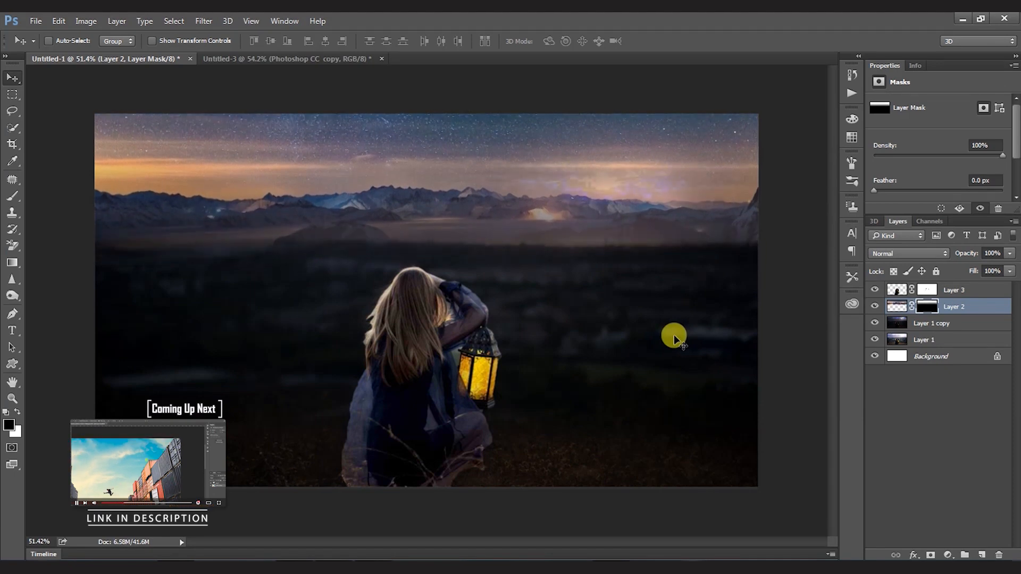
key(shift+Up)
key(shift+Up)
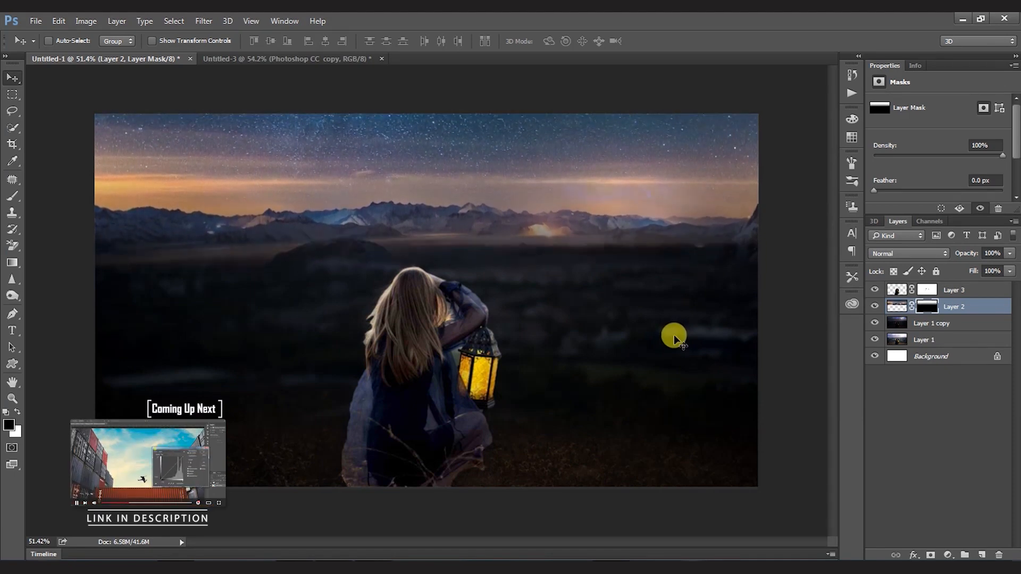
drag(611, 257, 611, 258)
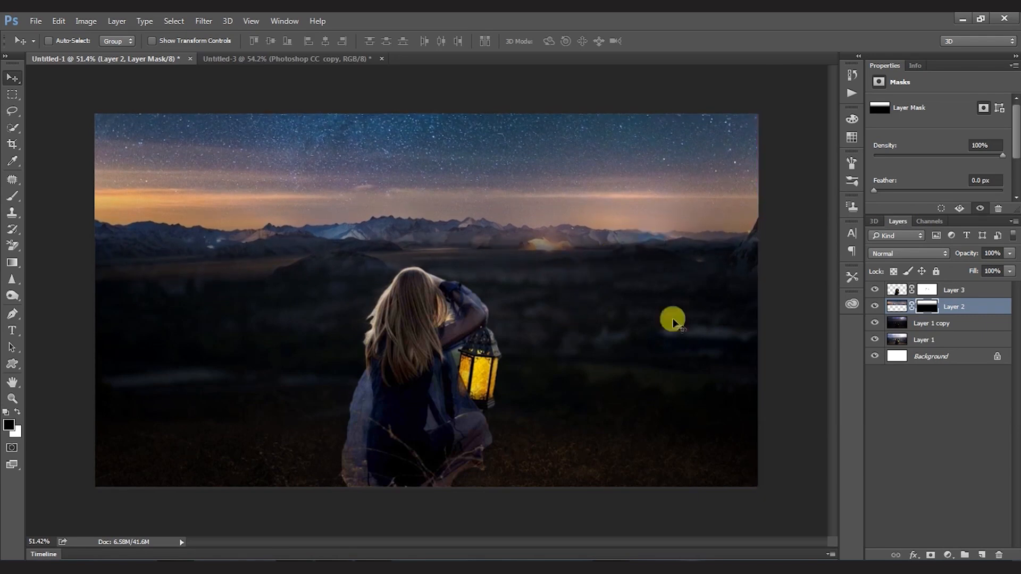
- Blend the lower mountains by painting on Layer 2's mask with a 300 px soft Brush, and select the layer's image
key(b)
click(950, 316)
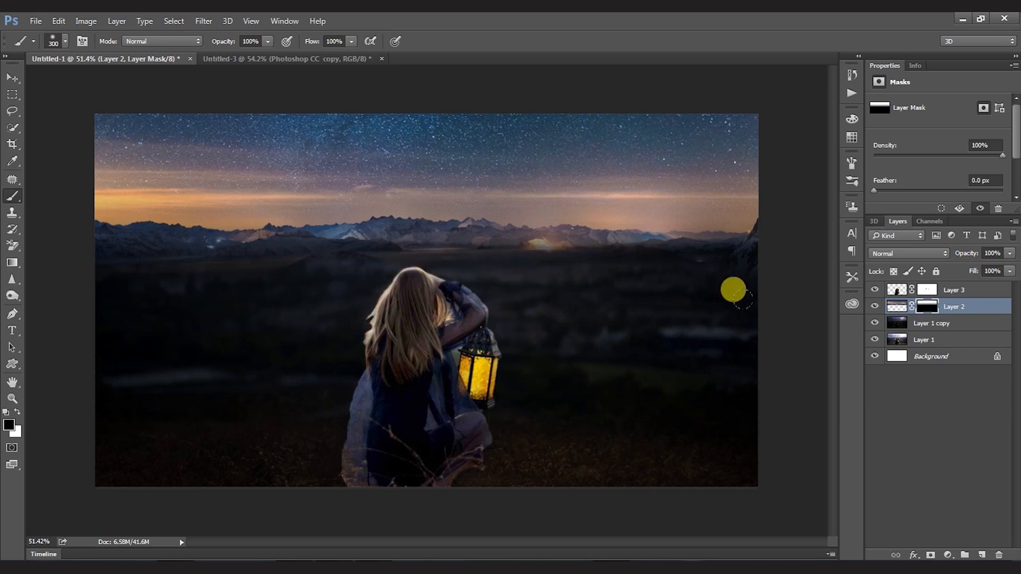
key(v)
click(896, 306)
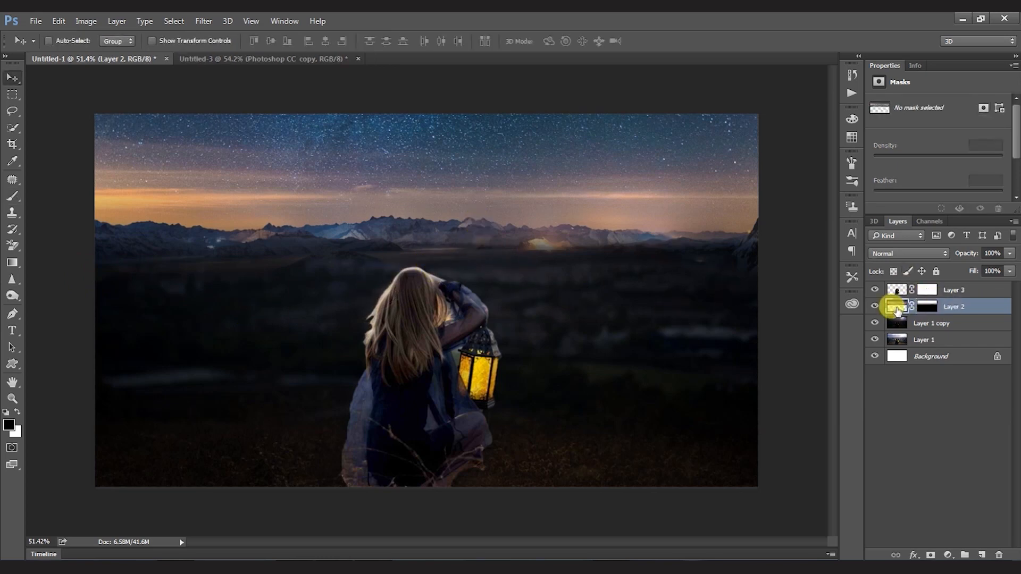
key(ctrl+m)
key(Escape)
key(ctrl+l)
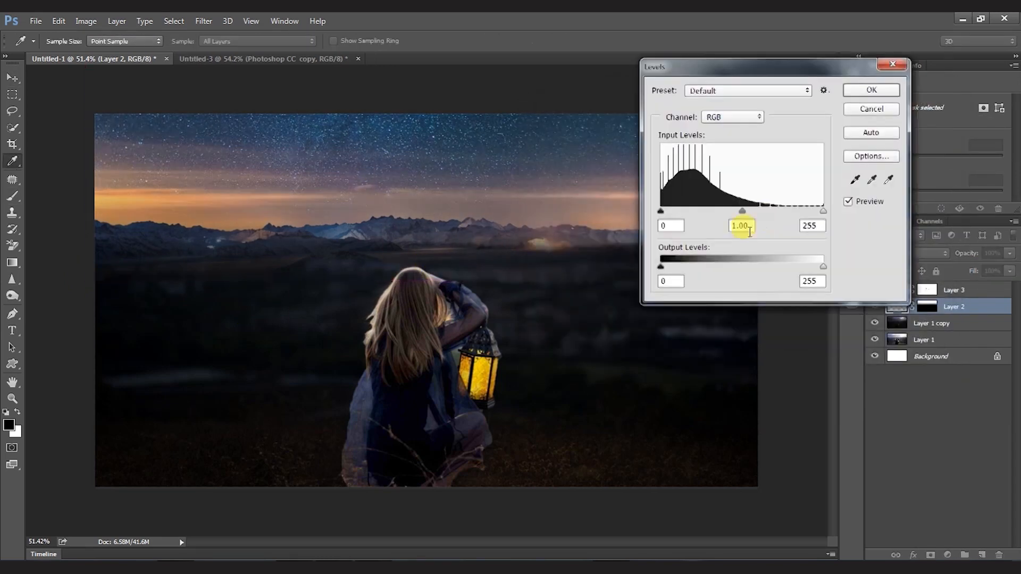
drag(741, 212, 724, 200)
key(Escape)
- Apply Brightness/Contrast to the Layer 2 sky with brightness -35 and contrast -32
click(86, 20)
mouse_move(171, 48)
click(266, 48)
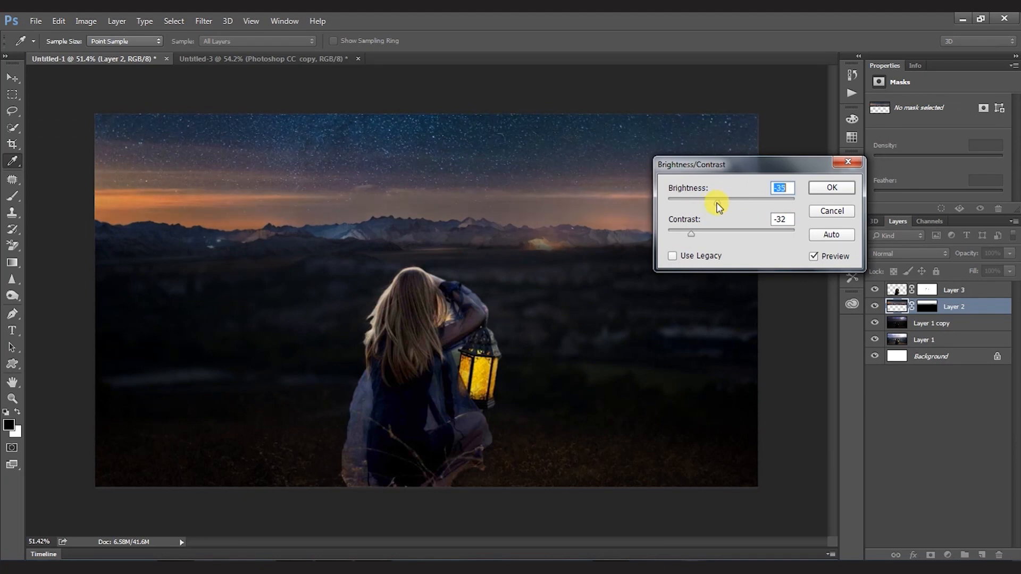
click(826, 188)
- Select the image of Layer 3 instead of its mask and darken the woman with Curves
click(922, 289)
click(897, 289)
click(922, 290)
click(896, 290)
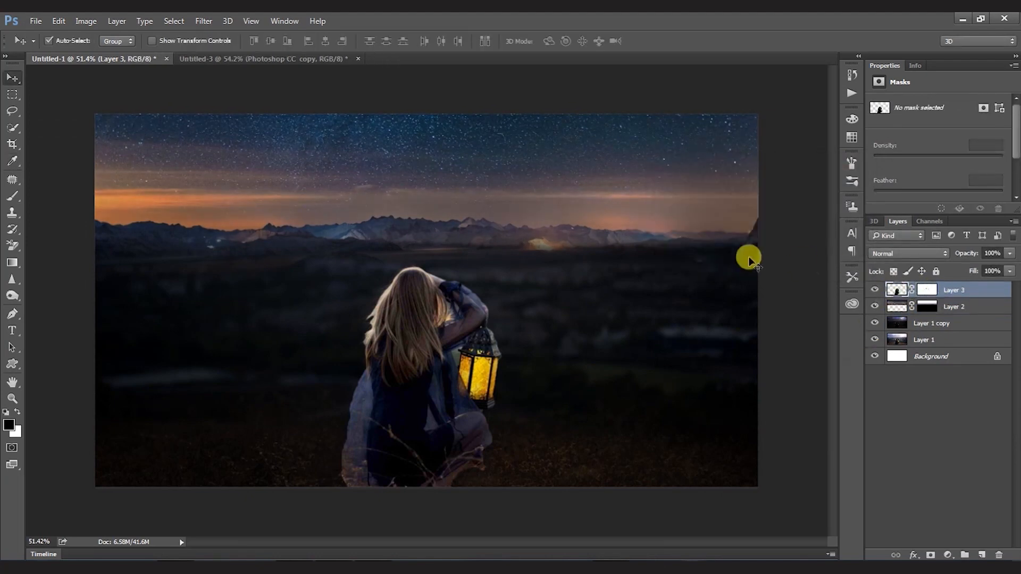
key(ctrl+m)
drag(688, 225, 692, 234)
key(Return)
- Darken the woman further with Levels by setting the midtone input to 0.69
key(ctrl+l)
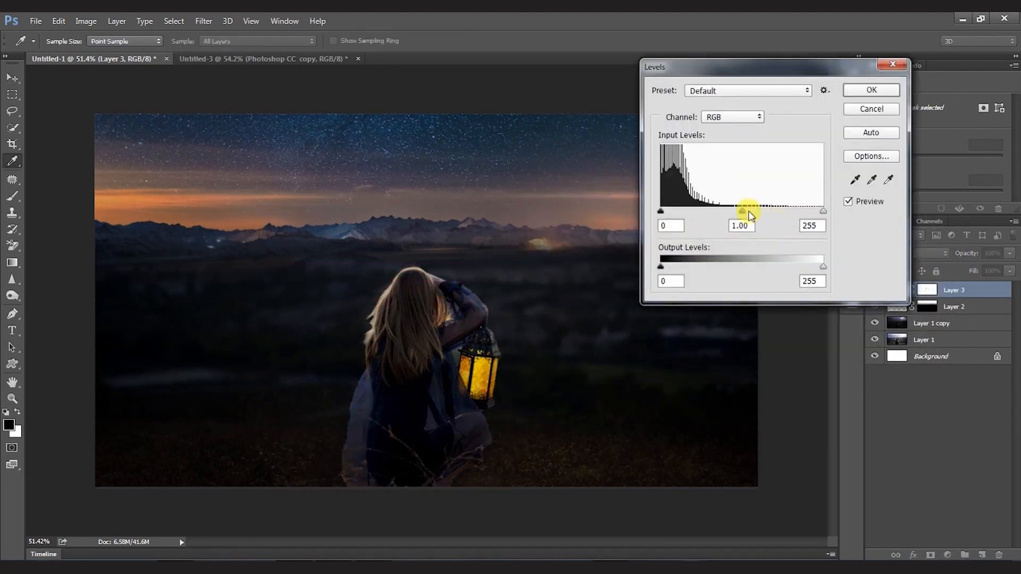
drag(742, 211, 759, 211)
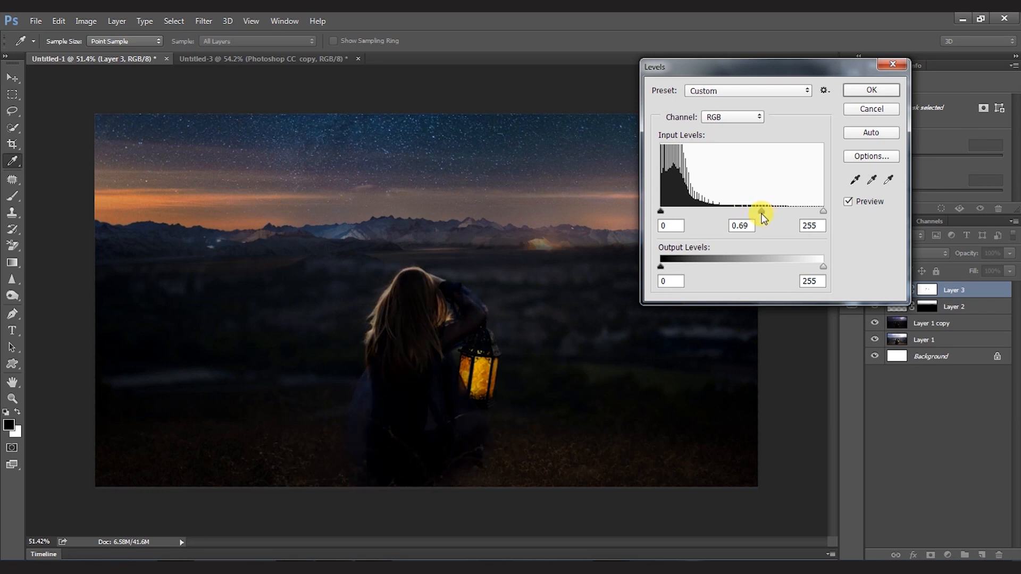
key(Return)
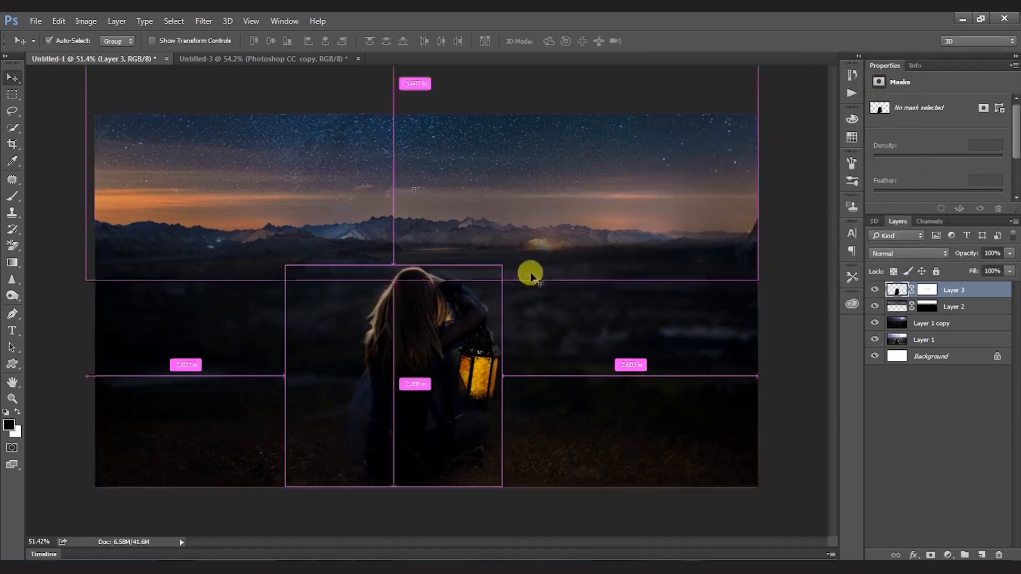
- Sample the lantern's yellow glow as the foreground colour and adjust it to a lighter yellow
drag(516, 358, 482, 388)
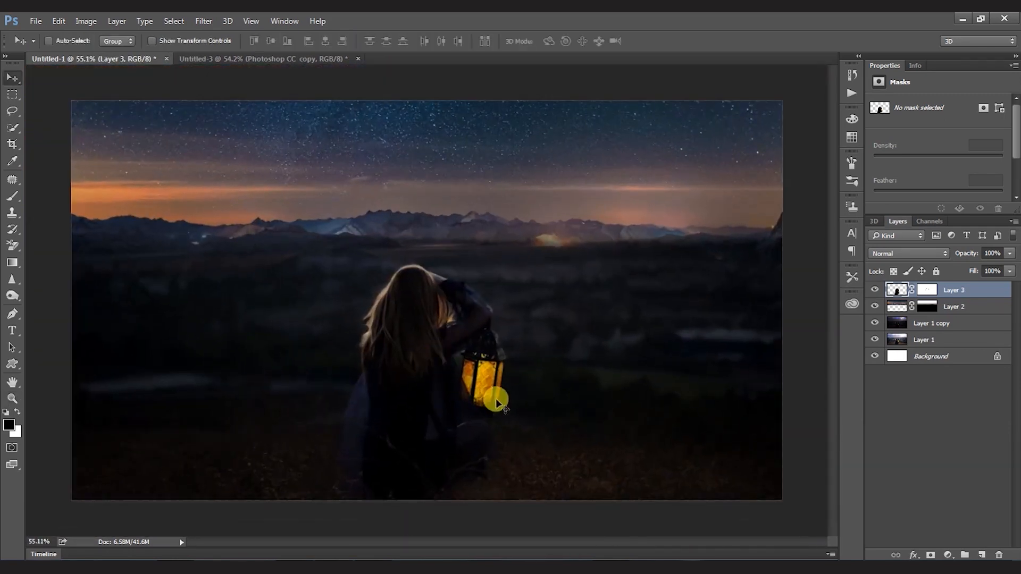
key(i)
click(480, 378)
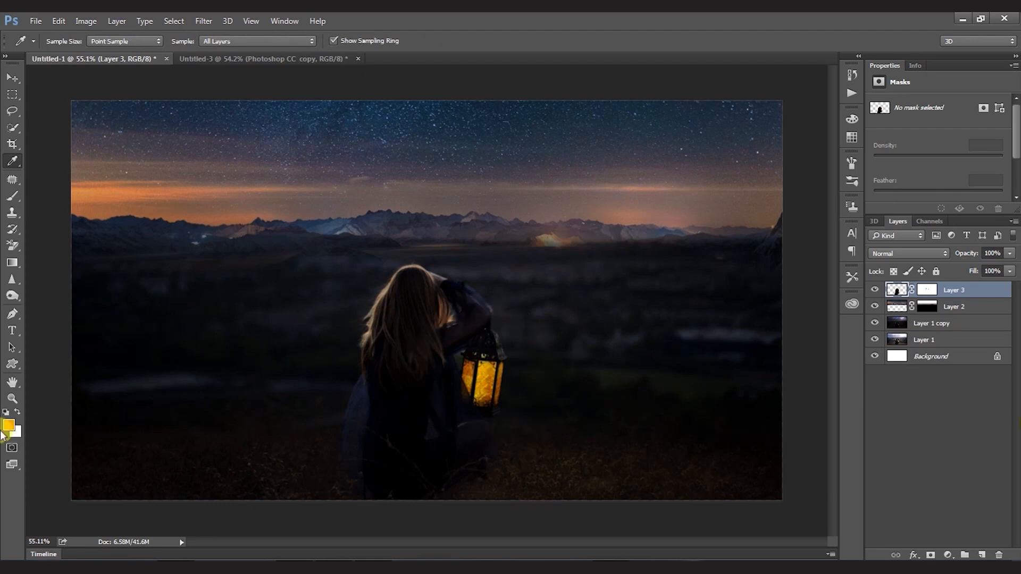
click(9, 424)
drag(521, 276, 522, 286)
click(632, 141)
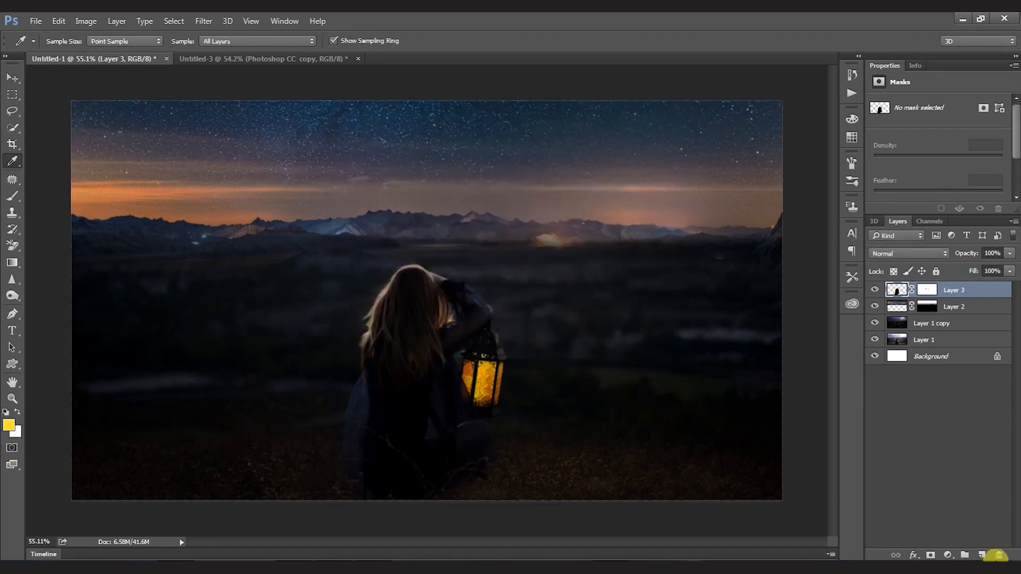
- Create a new layer, draw an elliptical selection over the lantern, and fill it with the yellow foreground colour
key(ctrl+shift+alt+n)
key(shift+m)
drag(482, 246, 561, 344)
key(v)
drag(537, 298, 511, 382)
click(633, 329)
key(m)
key(alt+BackSpace)
key(v)
- Stretch the yellow ellipse on Layer 4 into a larger, nearly round disc over the lantern
key(ctrl+t)
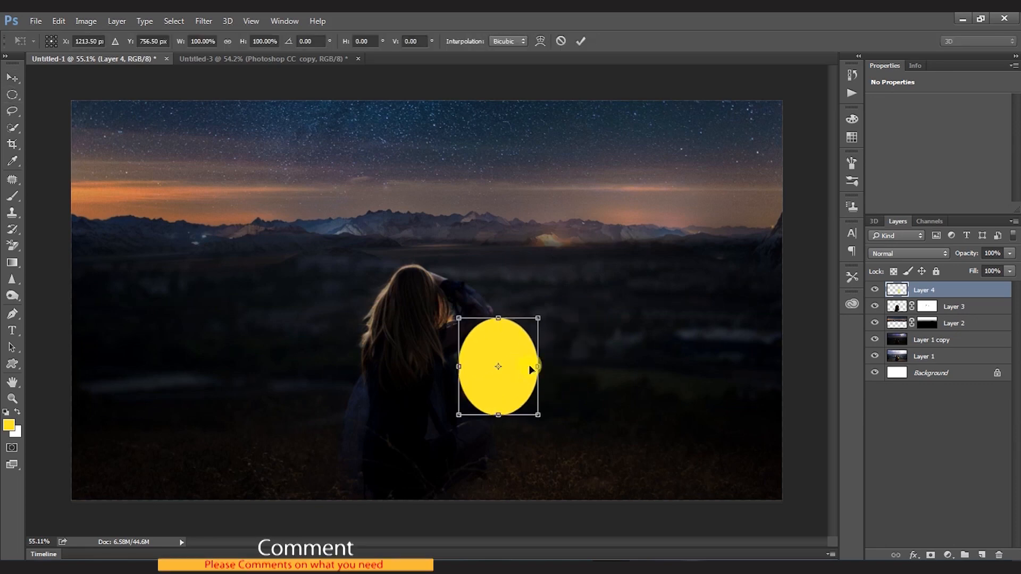
drag(498, 319, 558, 314)
key(Return)
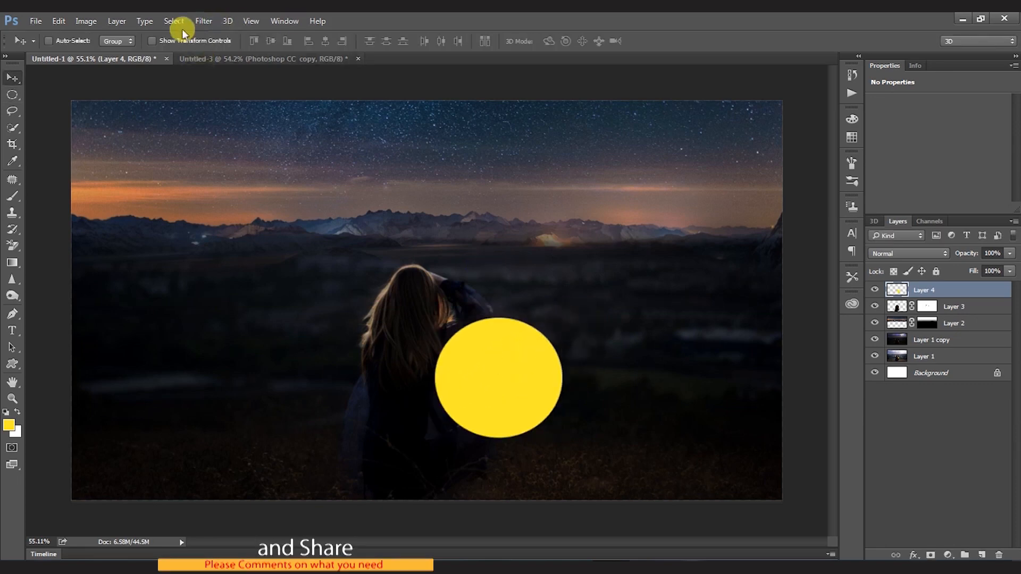
- Blur the yellow disc with Gaussian Blur at a radius of 112 pixels
click(204, 21)
mouse_move(239, 159)
click(420, 201)
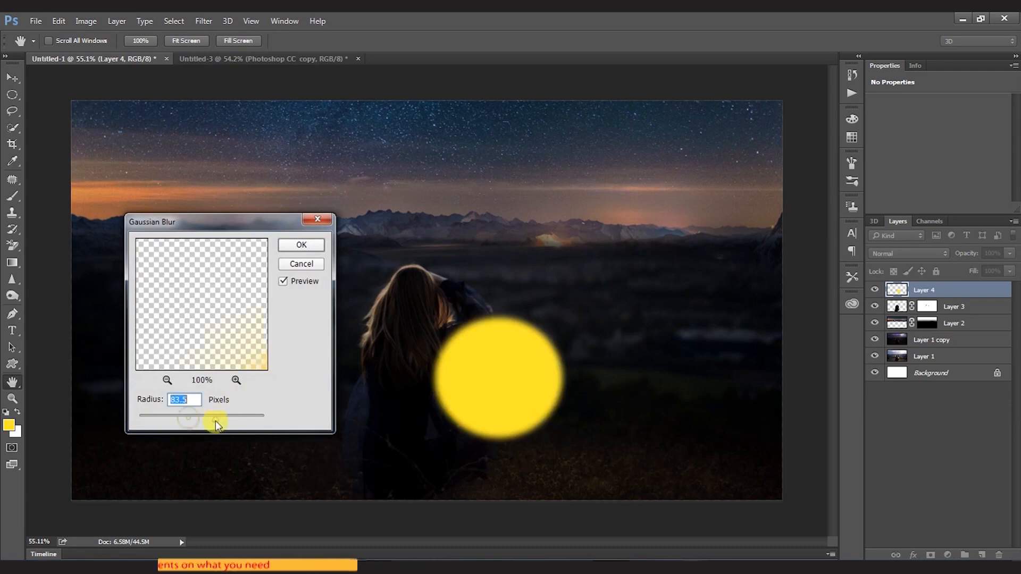
drag(216, 419, 222, 420)
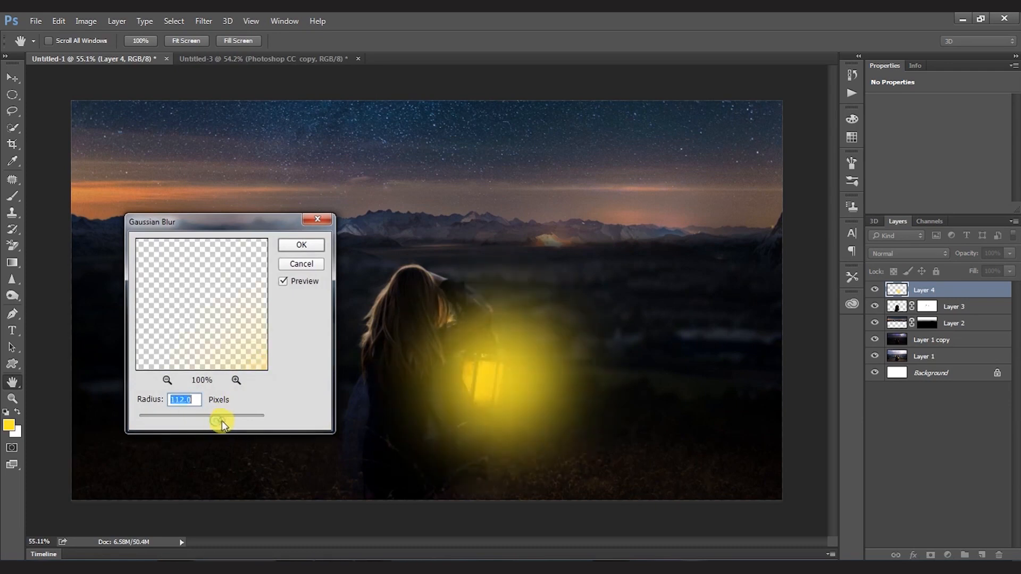
key(Return)
- Move the blurred yellow glow over the lantern and the woman's side
mouse_move(935, 288)
mouse_down()
mouse_move(939, 311)
mouse_move(941, 296)
mouse_up()
drag(529, 393, 492, 387)
key(z)
drag(483, 377, 500, 376)
drag(495, 384, 495, 341)
key(v)
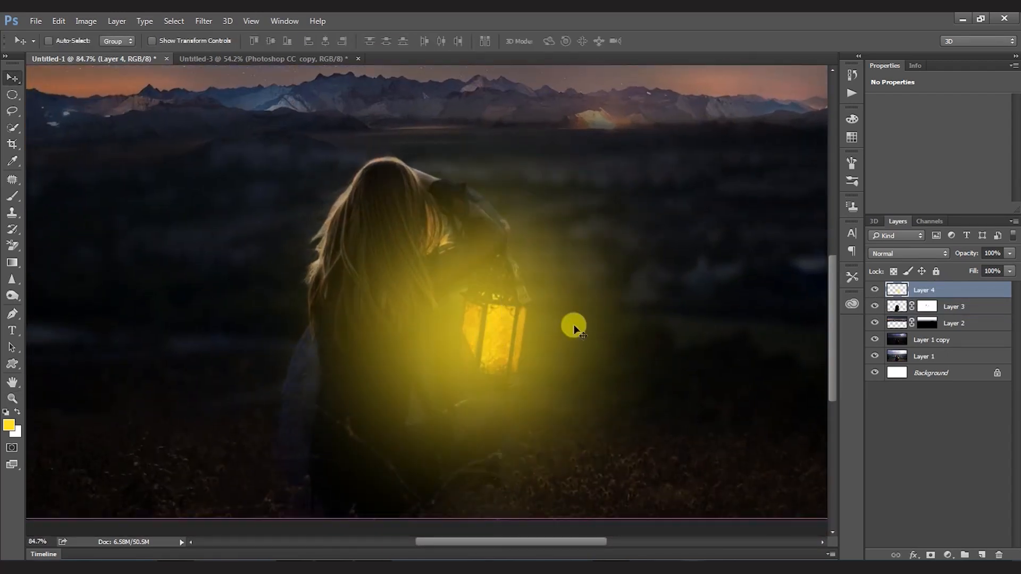
- Duplicate Layer 3 and place the copy above the Layer 4 glow
click(898, 306)
key(ctrl+j)
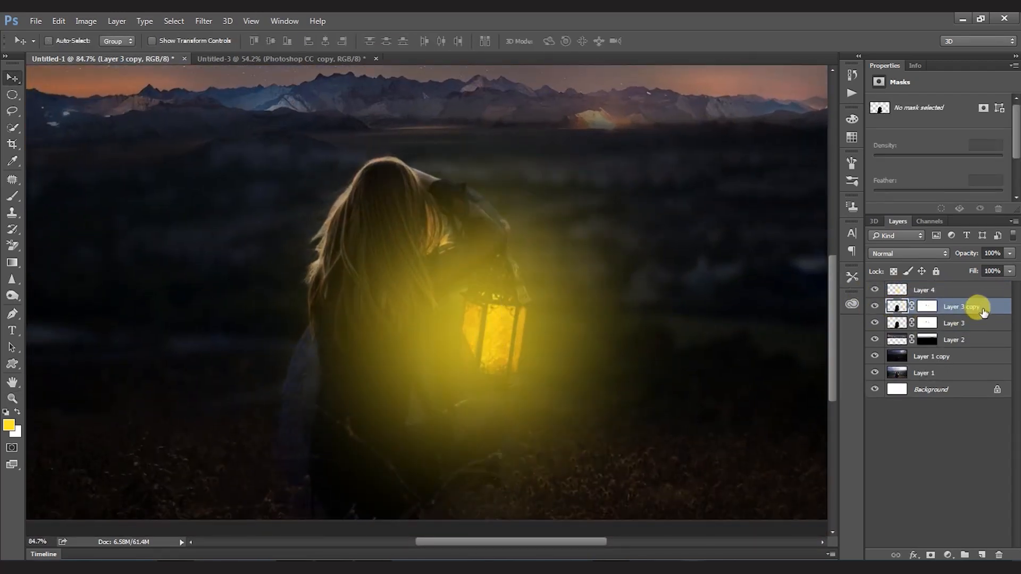
key(ctrl+z)
drag(983, 312, 981, 548)
drag(968, 341, 984, 284)
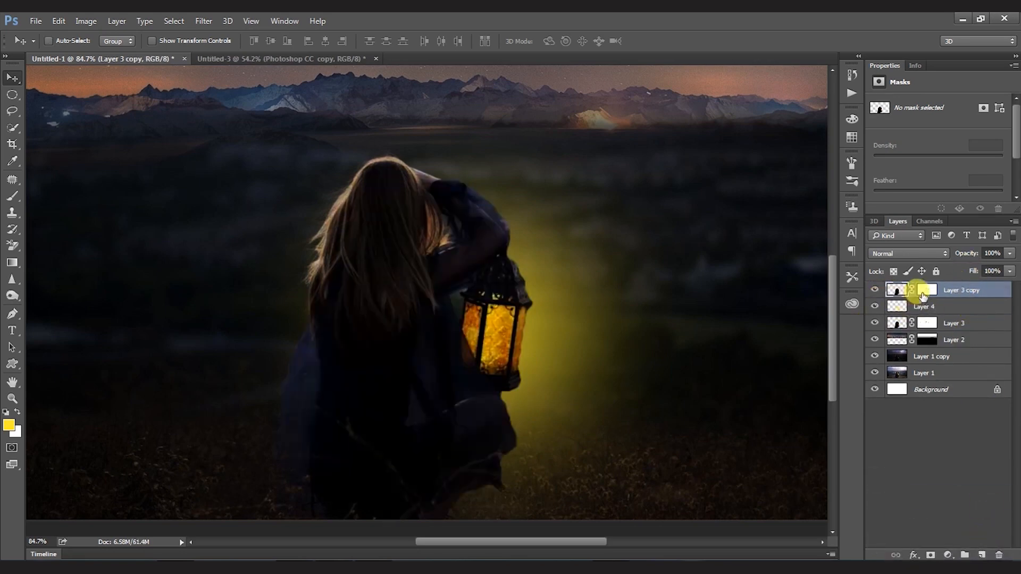
- Try to reveal the glow over the lantern by painting black on the Layer 3 copy mask with a 300 px brush
click(927, 289)
key(b)
key(d)
key(x)
drag(437, 253, 478, 293)
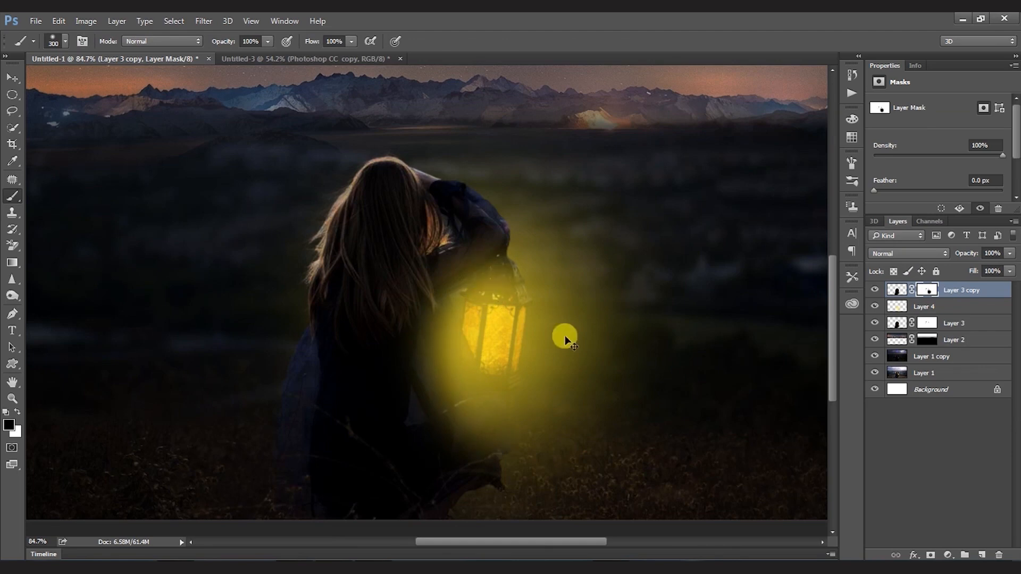
key(ctrl+z)
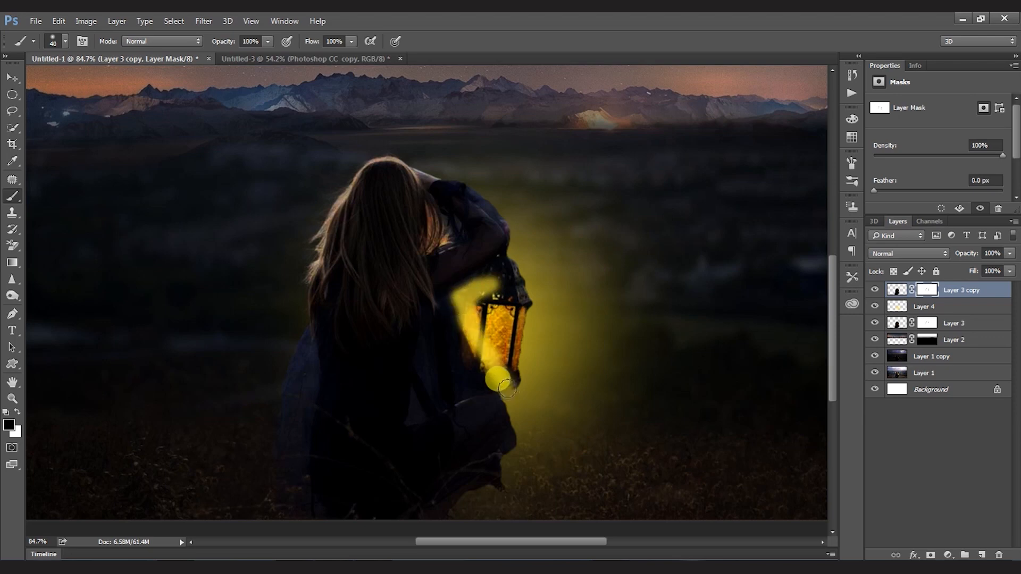
- Try to mask the lantern out of Layer 3 copy with a 40 px black brush
drag(511, 397, 515, 366)
mouse_move(495, 299)
mouse_down()
mouse_move(522, 328)
mouse_move(515, 288)
mouse_up()
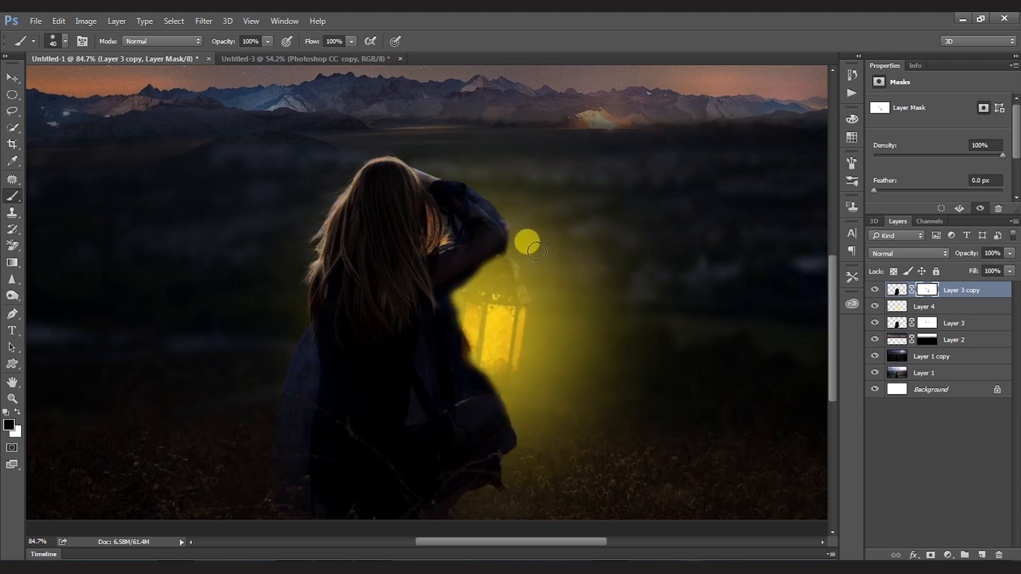
key(z)
drag(501, 353, 502, 319)
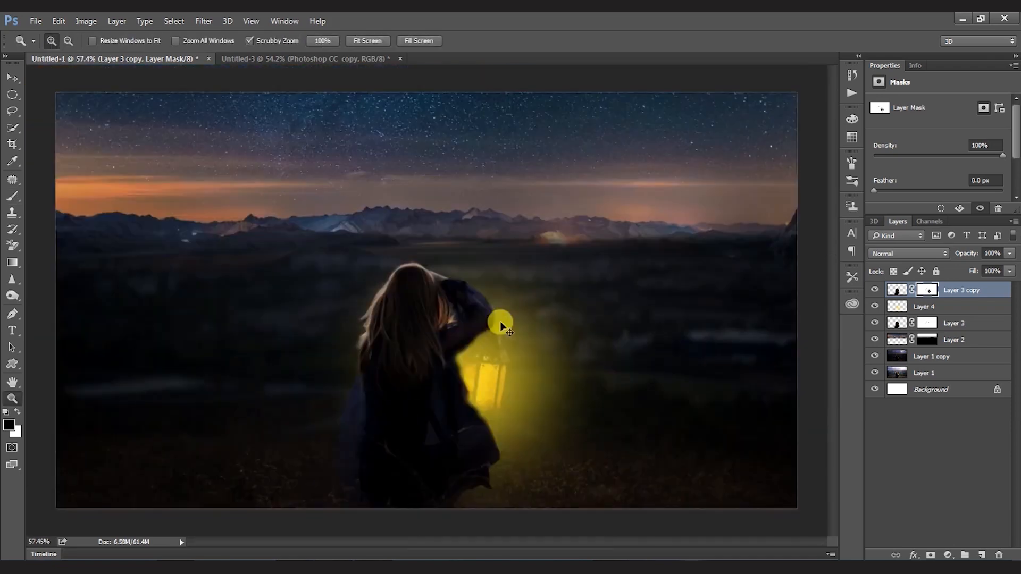
- Scale down the glow on Layer 4 and hide Layer 3 copy
click(922, 307)
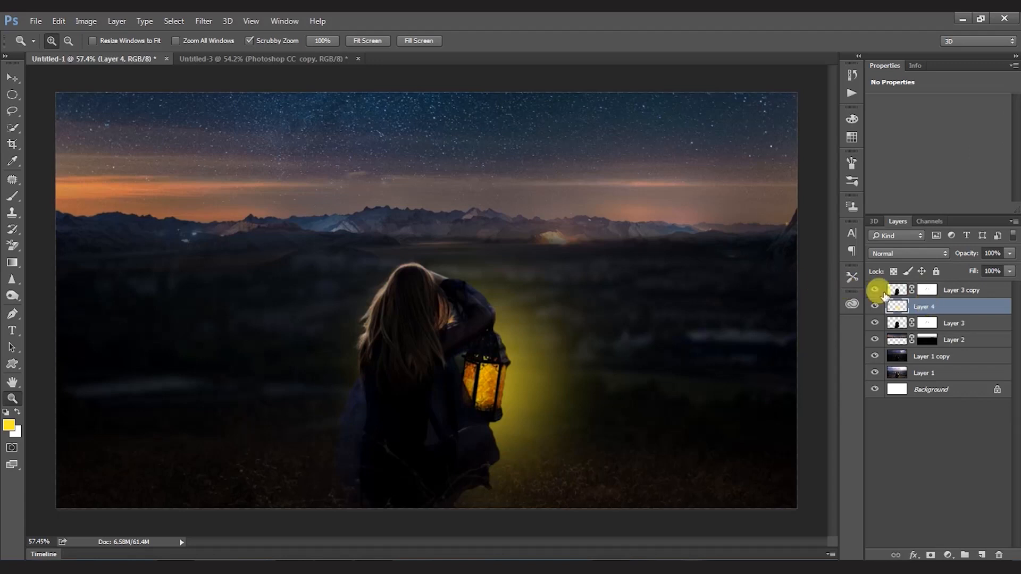
key(ctrl+t)
drag(633, 222, 585, 263)
key(Return)
click(875, 290)
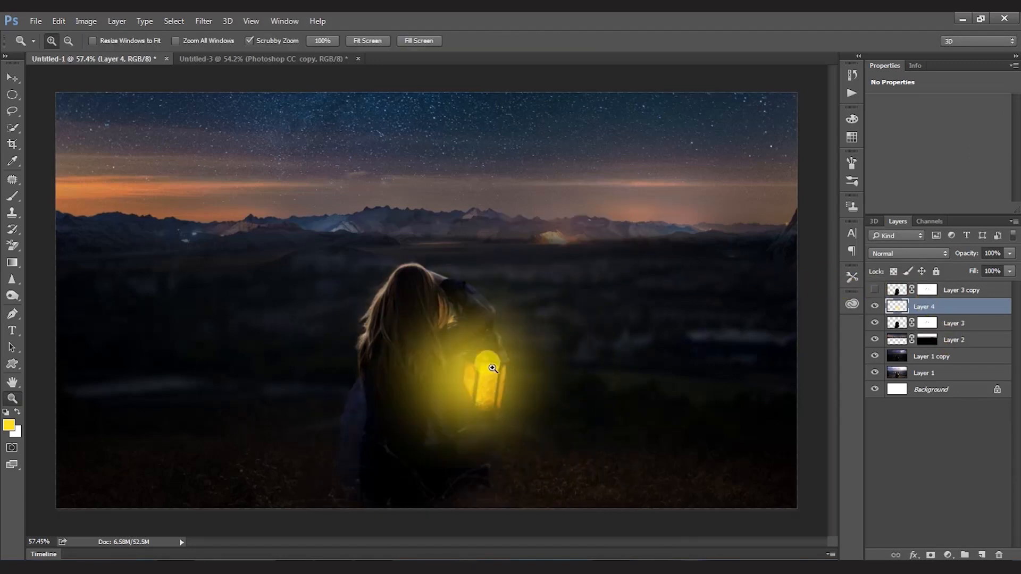
- Centre the Layer 4 glow on the lantern and scale it to about 74%
key(v)
drag(467, 387, 488, 372)
key(z)
drag(509, 419, 558, 383)
key(ctrl+t)
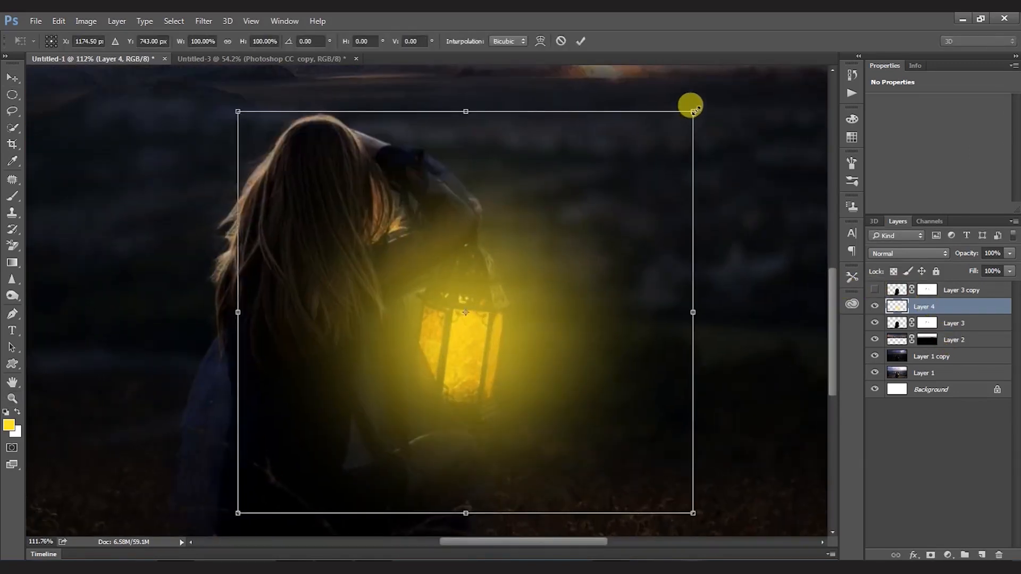
drag(693, 110, 567, 274)
drag(408, 440, 474, 383)
drag(624, 182, 629, 172)
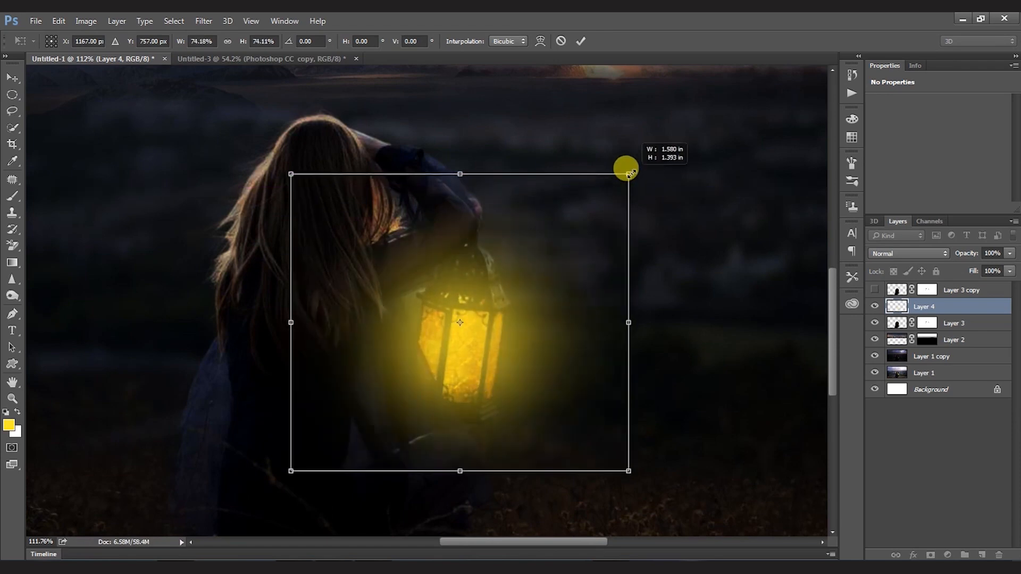
key(Return)
key(z)
- Show Layer 3 copy and paint black on its mask around the lantern so the glow shows through
click(881, 289)
click(927, 290)
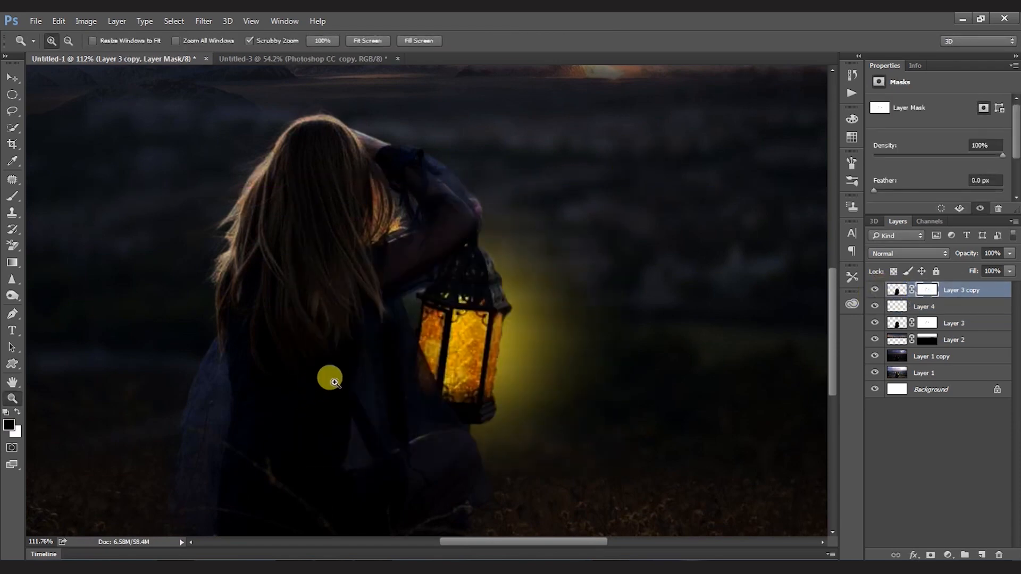
key(b)
key(d)
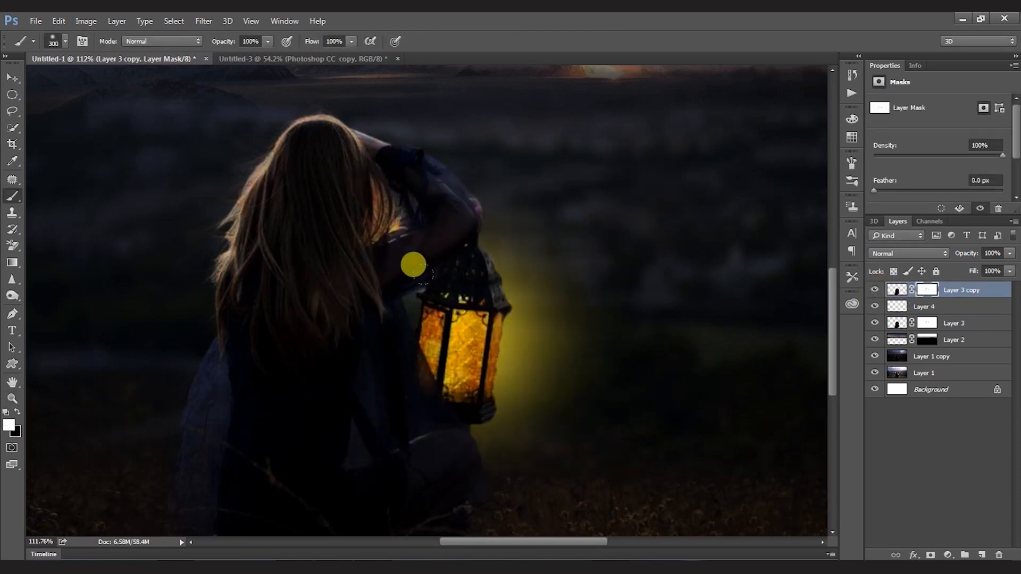
mouse_move(405, 269)
mouse_down()
mouse_move(412, 248)
mouse_move(428, 282)
mouse_move(410, 194)
mouse_up()
key(x)
key(v)
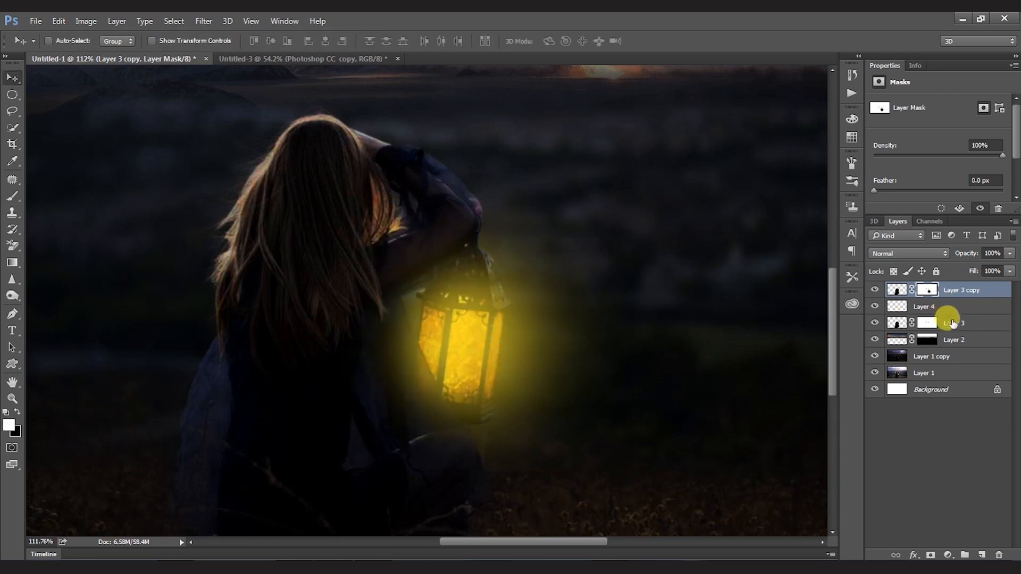
- Darken the Layer 3 image with Curves, mapping input 181 to output 149
click(952, 323)
key(ctrl+m)
drag(706, 205, 711, 220)
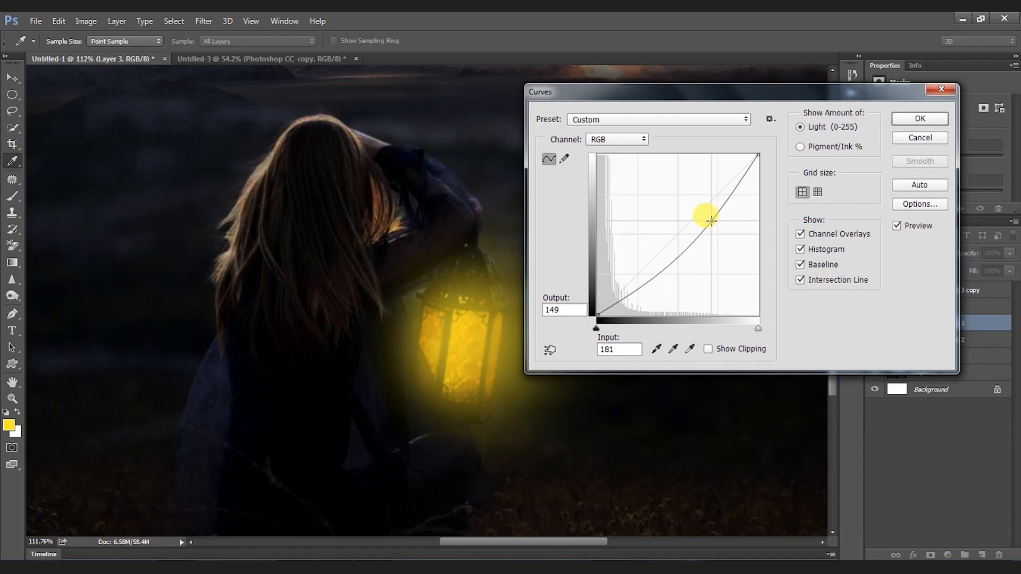
key(Return)
- Adjust the Layer 3 image with Hue/Saturation, shifting the hue and setting the saturation to +67
key(ctrl+u)
drag(778, 226, 792, 197)
key(Return)
key(v)
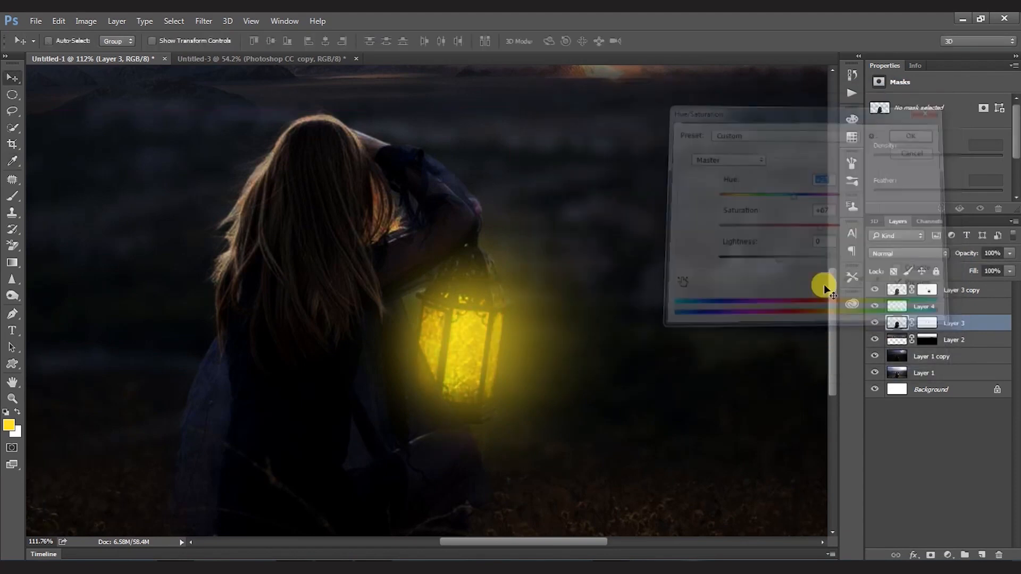
key(z)
key(ctrl+0)
- Paint on the Layer 3 copy mask over the woman's hair and arm to reveal the yellow-tinted Layer 3 beneath
click(874, 289)
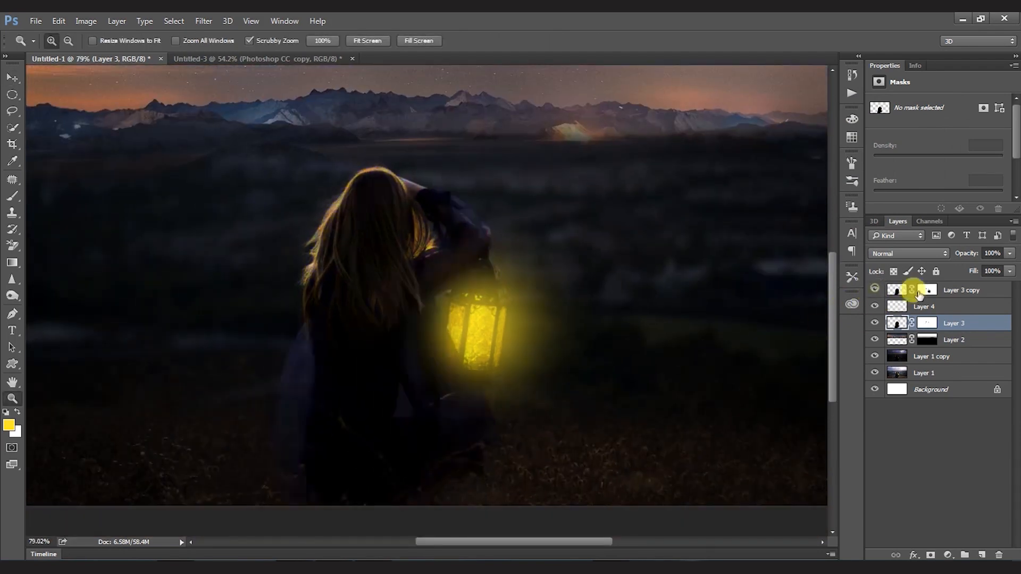
click(927, 290)
key(b)
key(x)
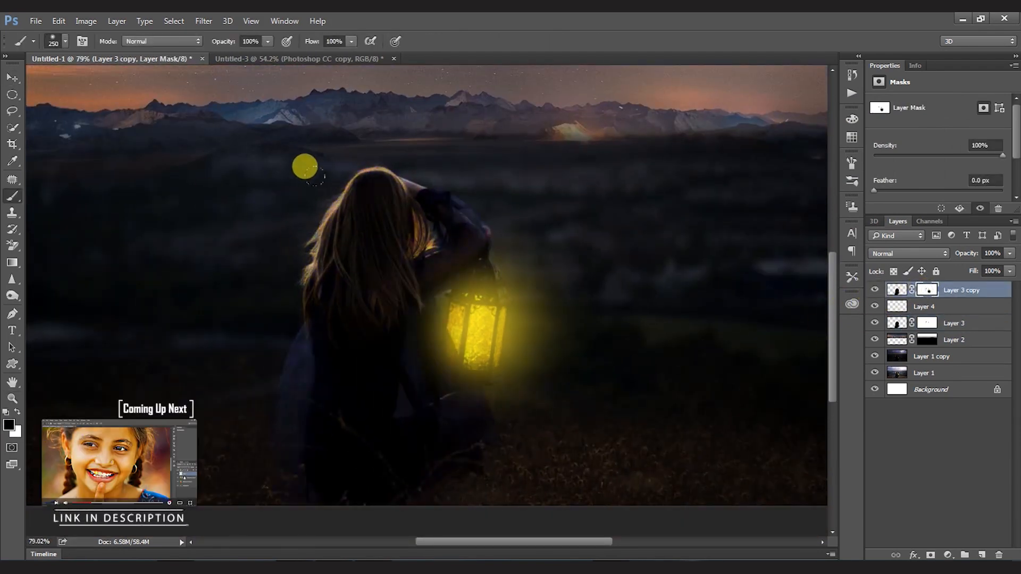
mouse_move(405, 218)
mouse_down()
mouse_move(438, 265)
mouse_move(475, 264)
mouse_up()
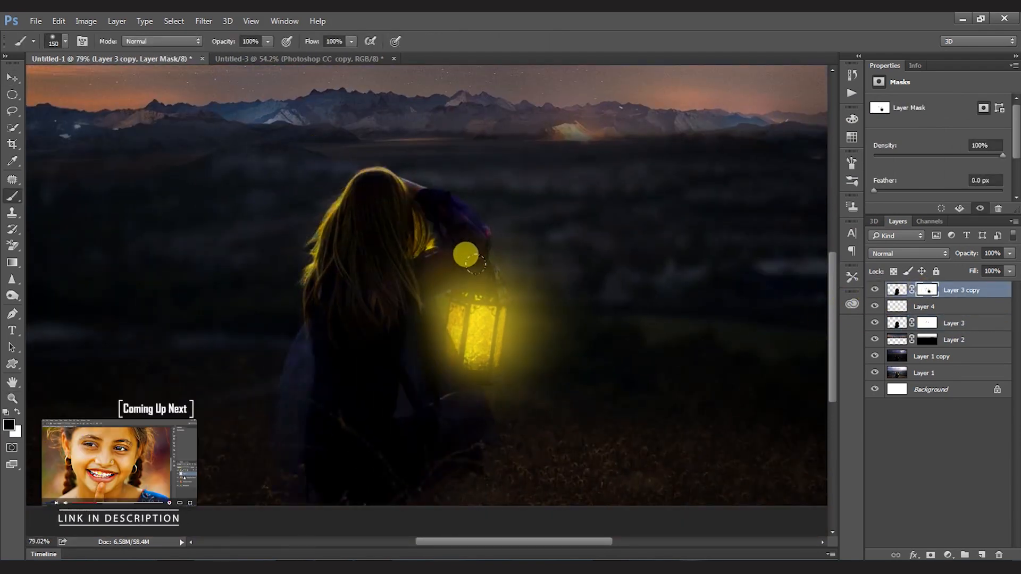
mouse_move(401, 265)
mouse_down()
mouse_move(461, 224)
mouse_move(426, 282)
mouse_up()
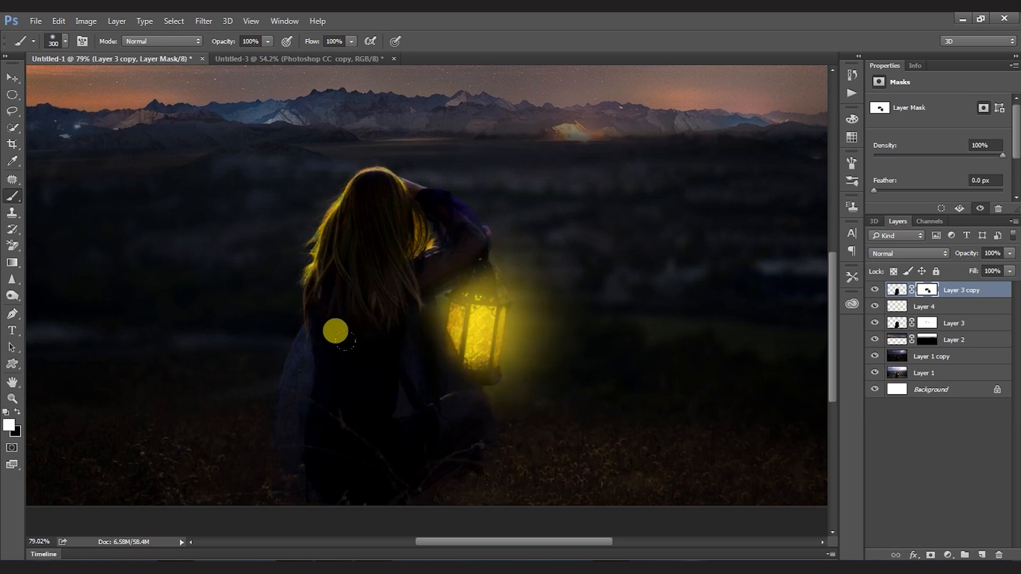
key(z)
drag(466, 359, 433, 348)
- Merge Layer 2 with Layer 1 copy and darken the merged background with Brightness/Contrast
click(989, 348)
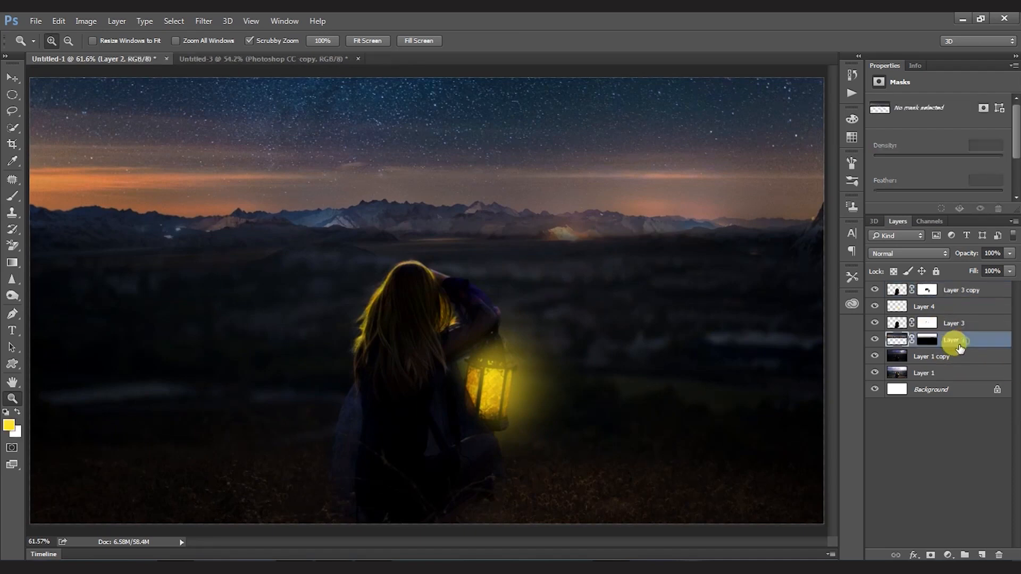
shift+click(957, 358)
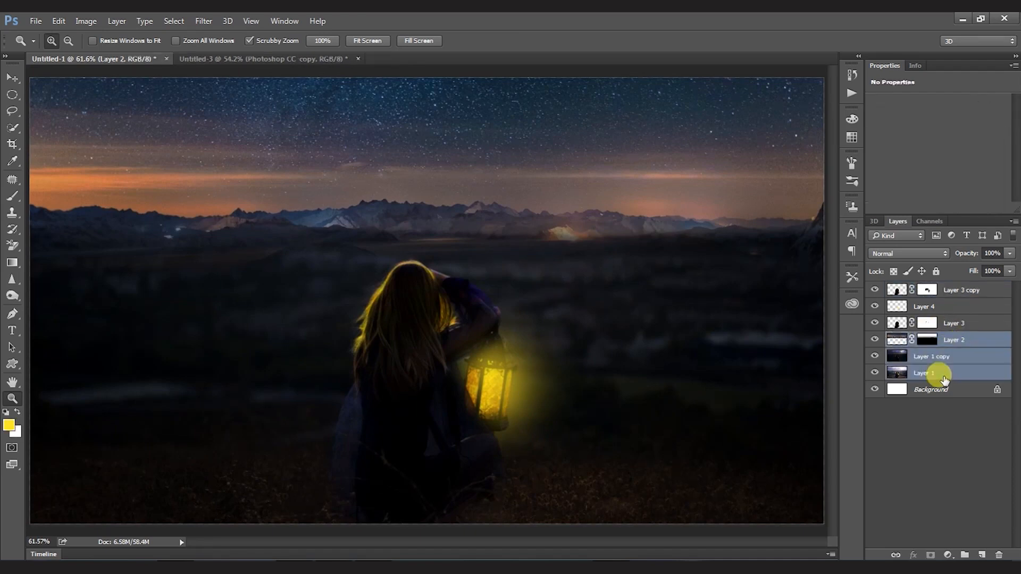
click(97, 23)
mouse_move(234, 55)
click(319, 55)
drag(729, 199, 750, 212)
key(Return)
key(ctrl+l)
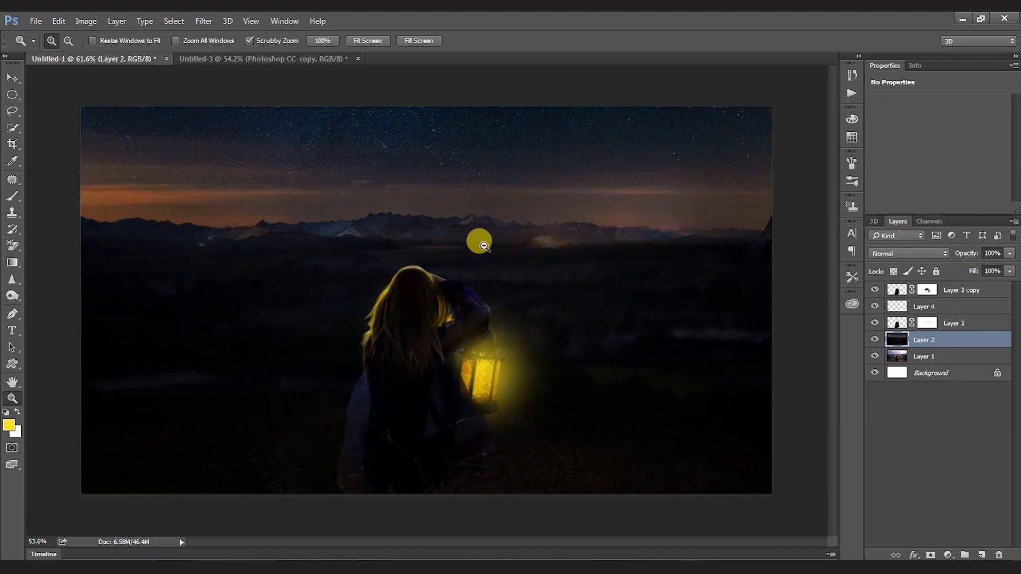
- Draw a wide elliptical selection across the sky and mountains on Layer 2
key(m)
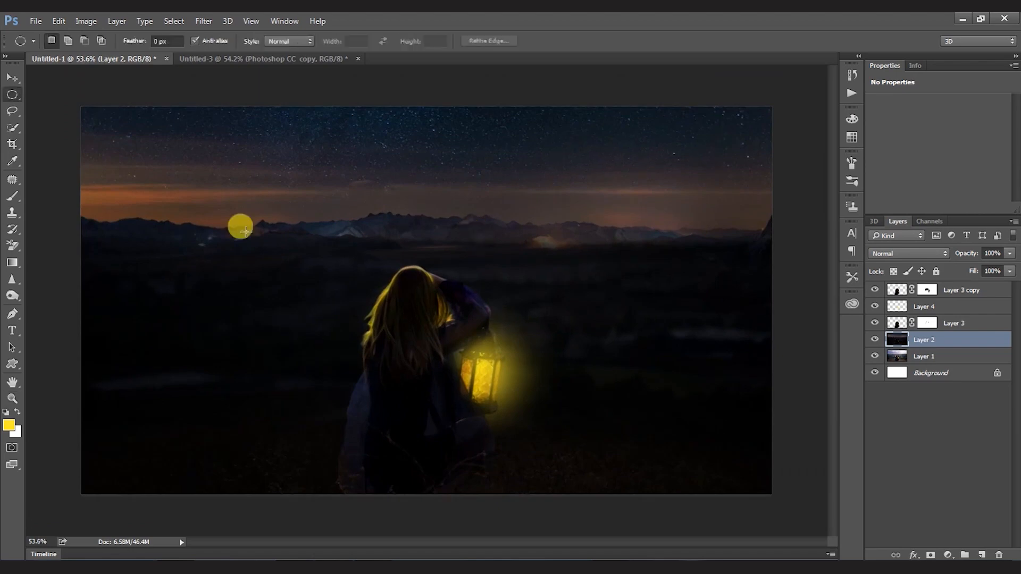
drag(65, 95, 727, 255)
drag(457, 176, 479, 175)
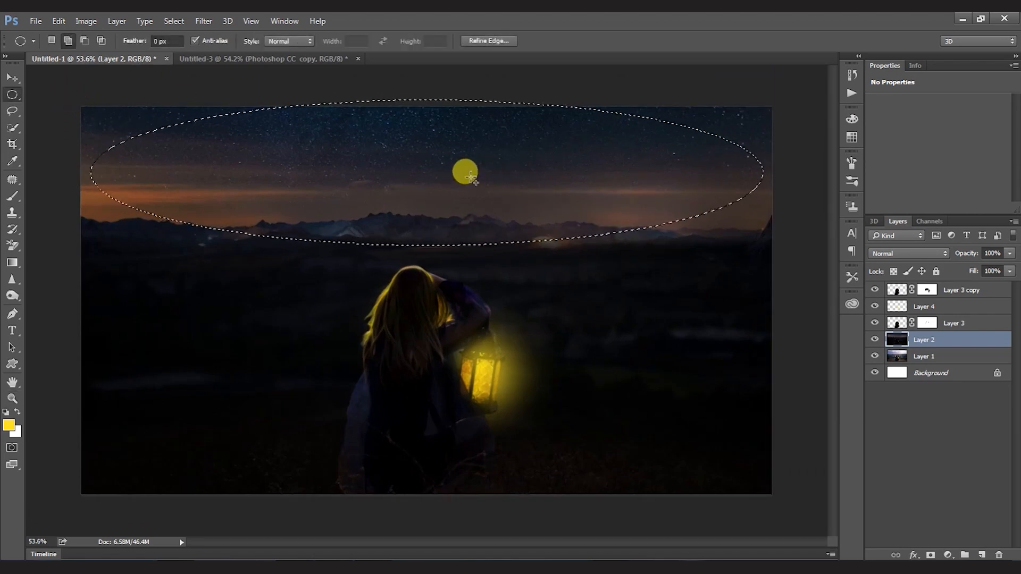
- Try to feather the sky selection and brighten it with Curves, and restore the original selection
key(shift+F6)
key(Return)
key(ctrl+m)
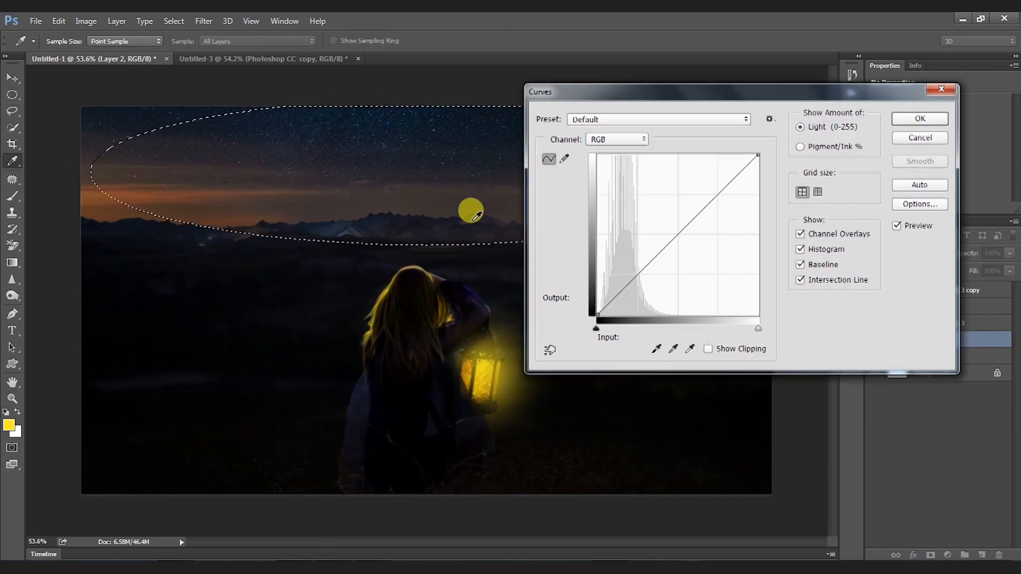
drag(678, 235, 667, 212)
key(Return)
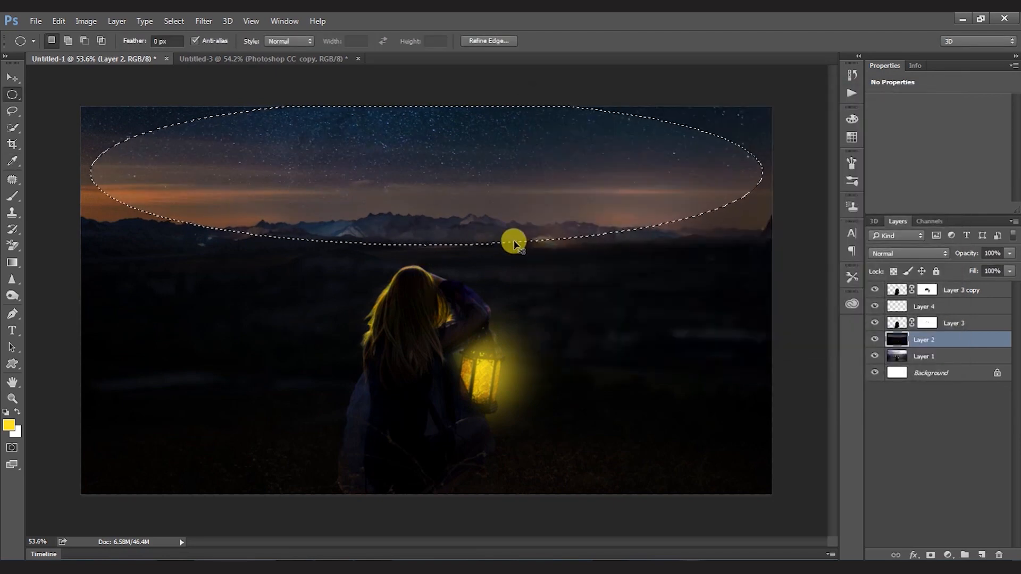
key(ctrl+d)
key(ctrl+shift+d)
- Feather the elliptical sky selection, brighten it with Curves at about input 131 and output 158, and deselect
key(shift+F6)
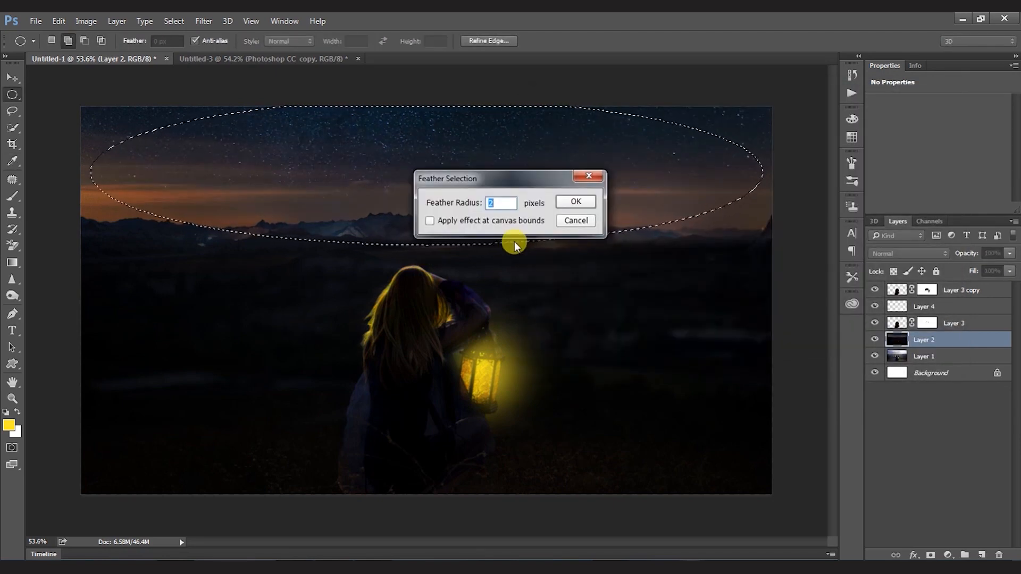
key(Return)
key(ctrl+m)
drag(674, 218, 672, 209)
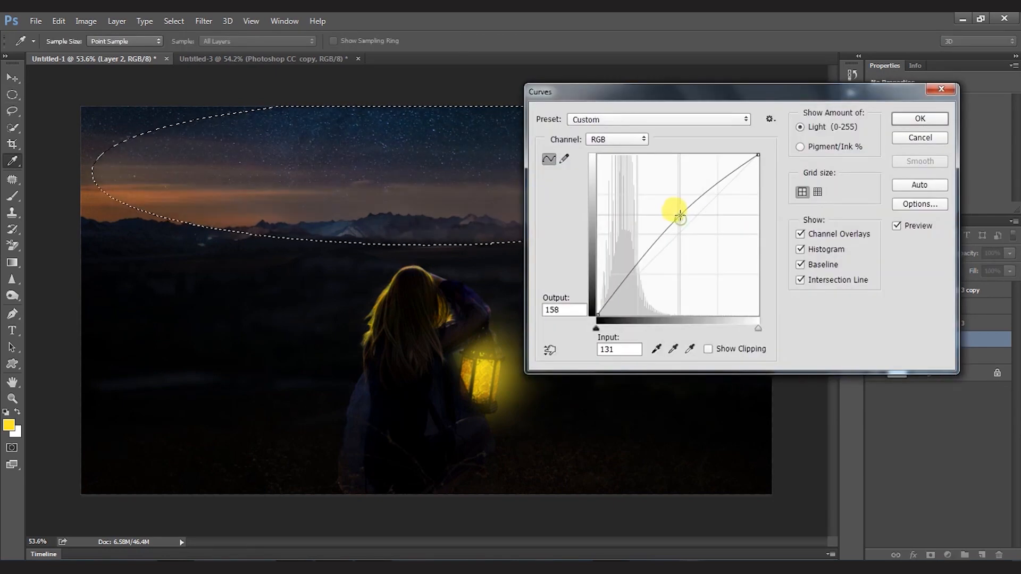
key(Return)
key(ctrl+d)
key(z)
drag(562, 239, 548, 241)
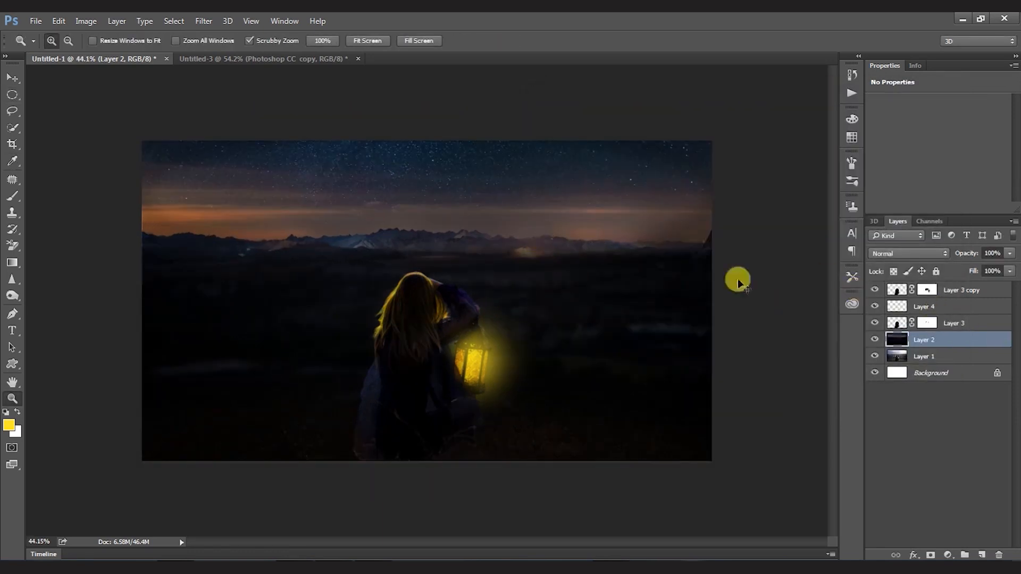
- Shift Layer 2 toward purple with two Color Balance adjustments, using midtone levels +23, -18, 0 for the second
key(ctrl+b)
drag(675, 170, 676, 205)
key(Return)
key(z)
key(ctrl+b)
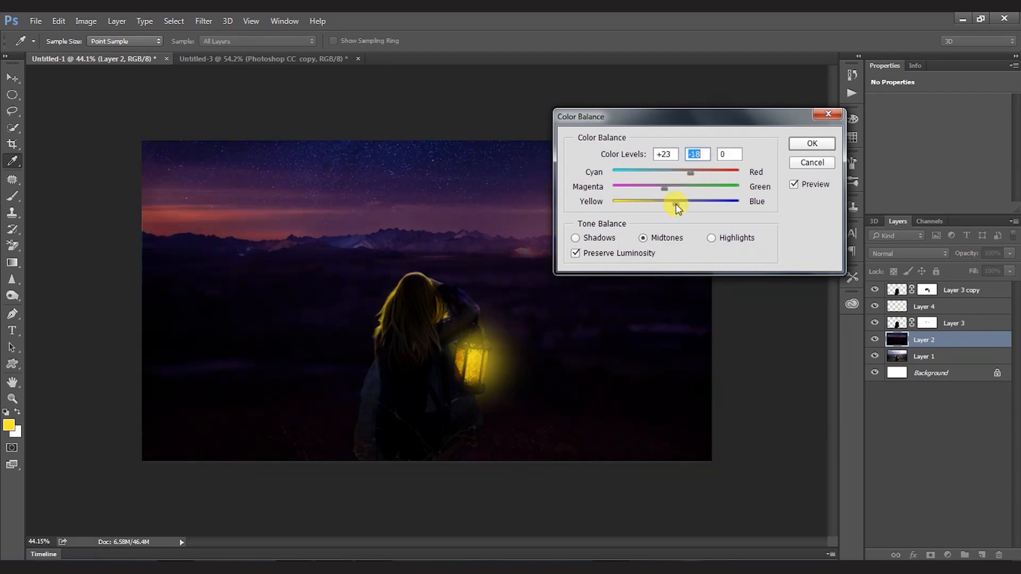
key(Return)
- Adjust Layer 2 with Hue/Saturation, setting Hue to -4 and Saturation to +13
drag(530, 283, 549, 265)
key(ctrl+u)
mouse_move(778, 195)
mouse_down()
mouse_move(764, 197)
mouse_move(775, 199)
mouse_up()
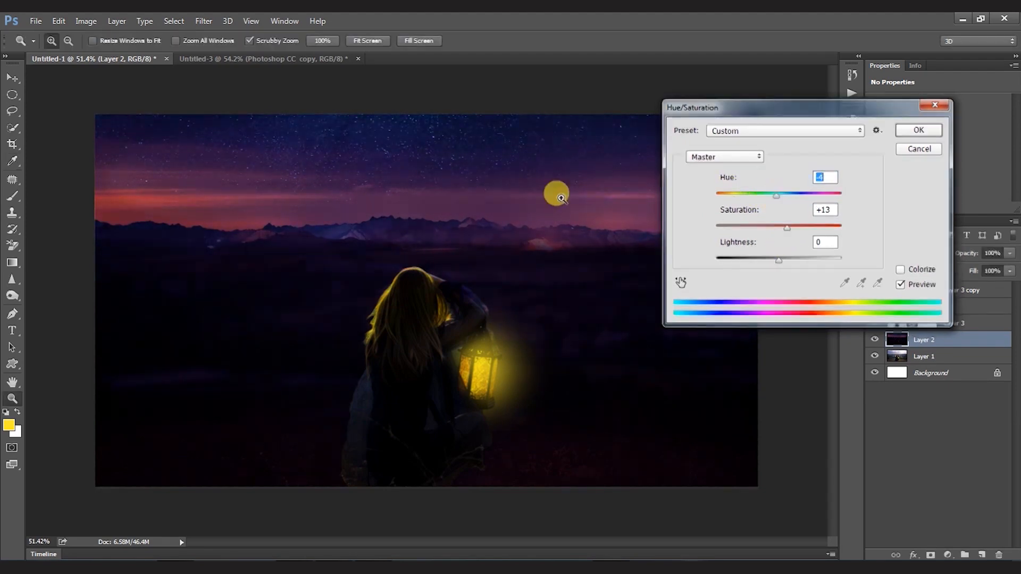
key(Return)
- Cool Layer 2 with Color Balance, setting the midtone Cyan-Red level to -28
drag(484, 310, 474, 310)
key(ctrl+b)
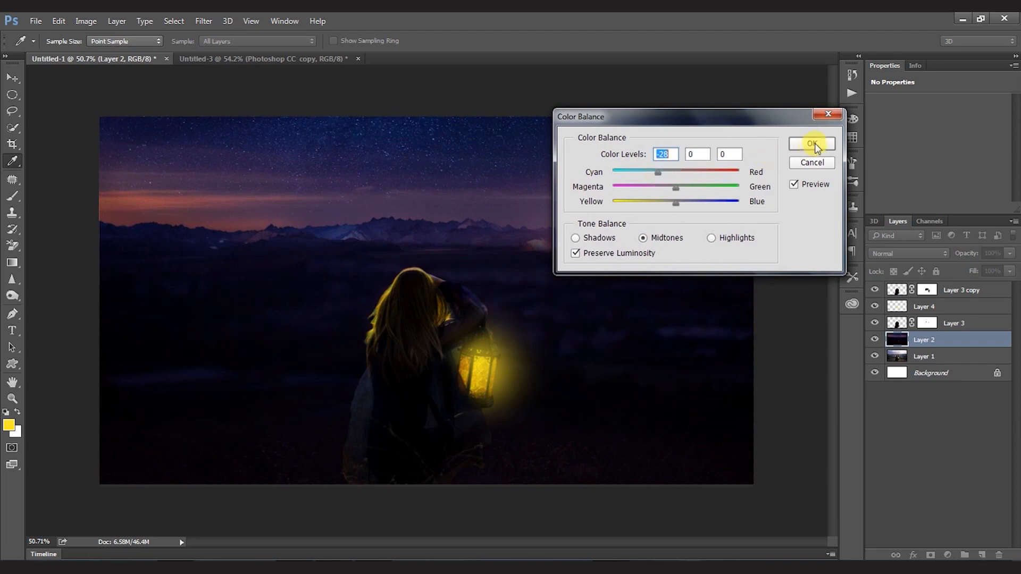
click(814, 145)
key(z)
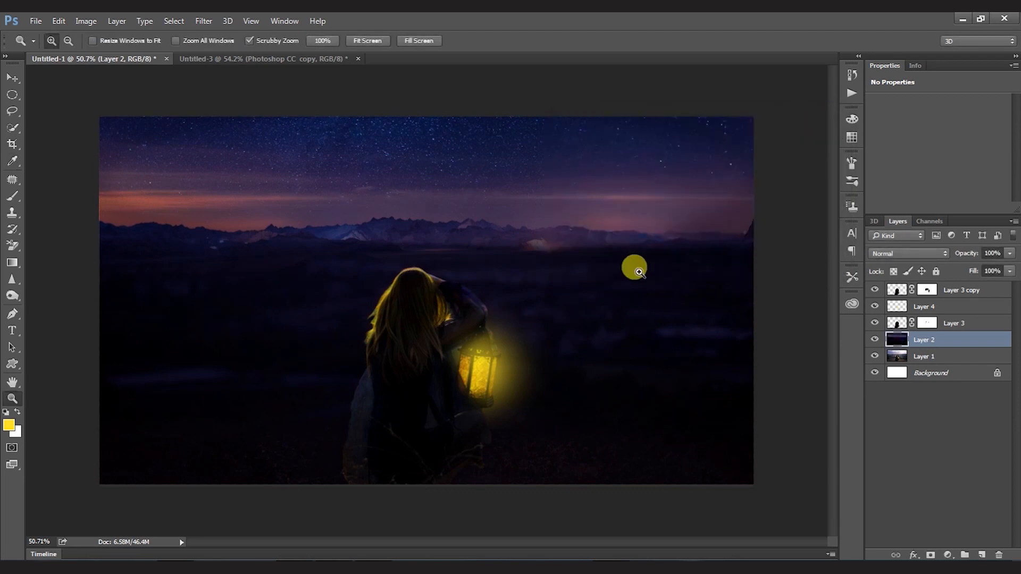
- Paint black with a 300 px brush on the Layer 3 and Layer 3 copy masks to hide the pale fringe around the woman's lower body
click(896, 323)
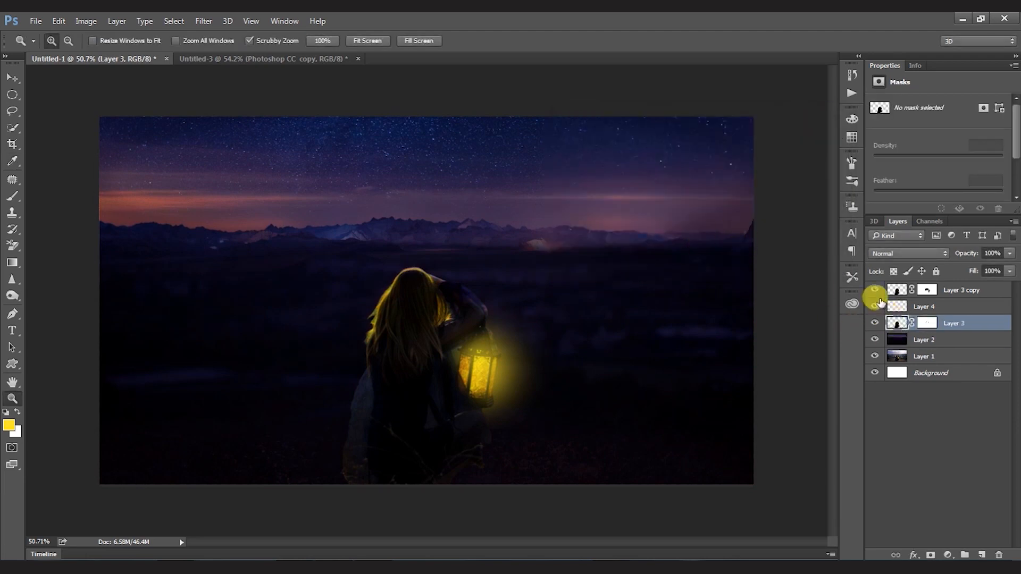
click(927, 323)
key(d)
key(b)
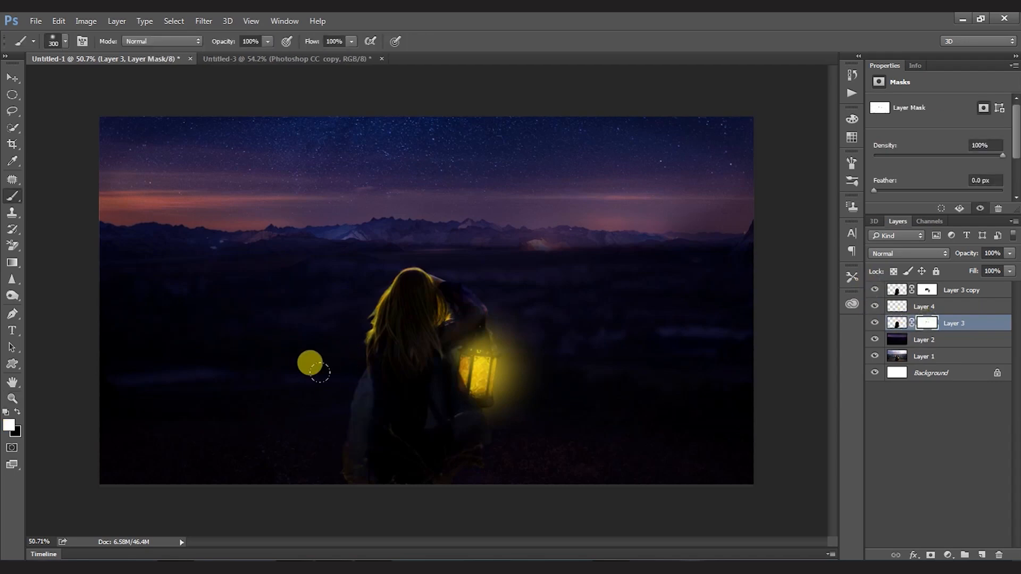
key(x)
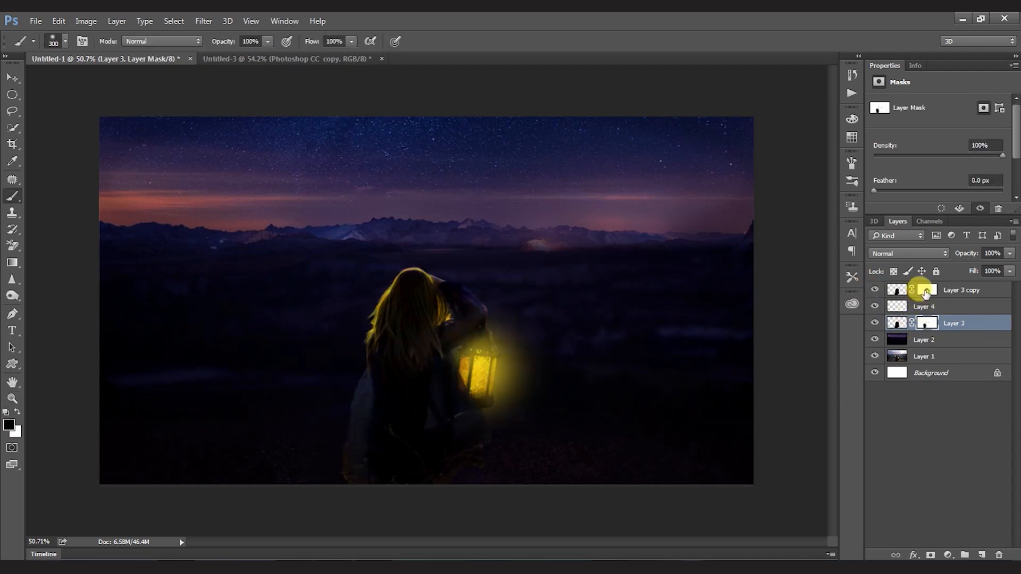
click(926, 292)
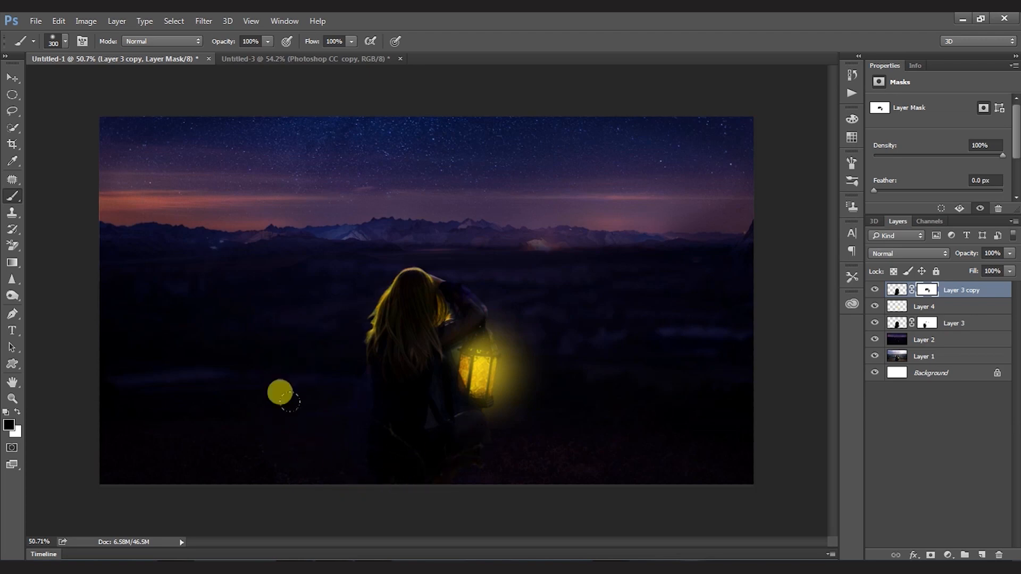
- Duplicate Layer 2 directly above the original
click(925, 356)
click(931, 341)
key(v)
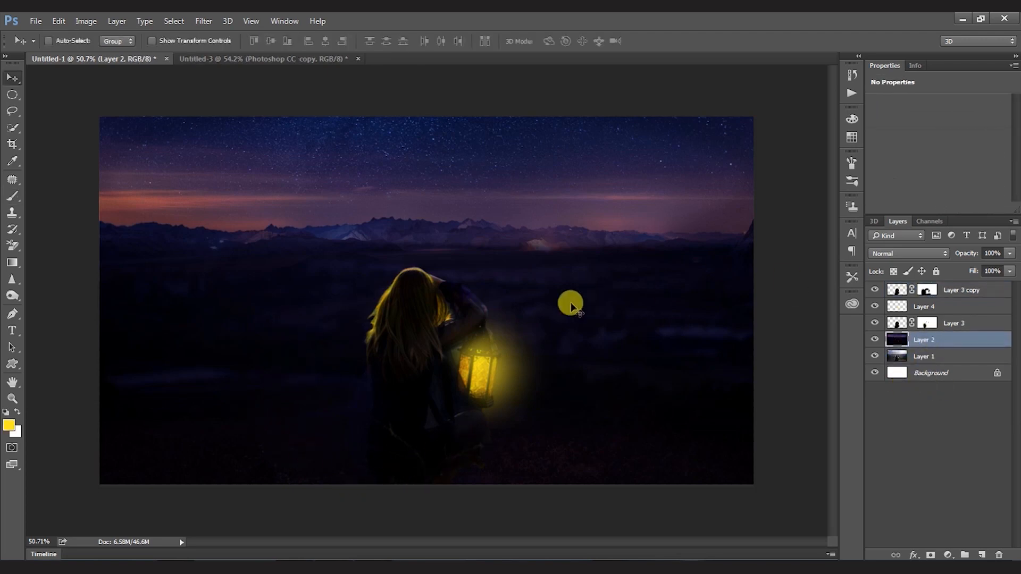
drag(978, 340, 982, 554)
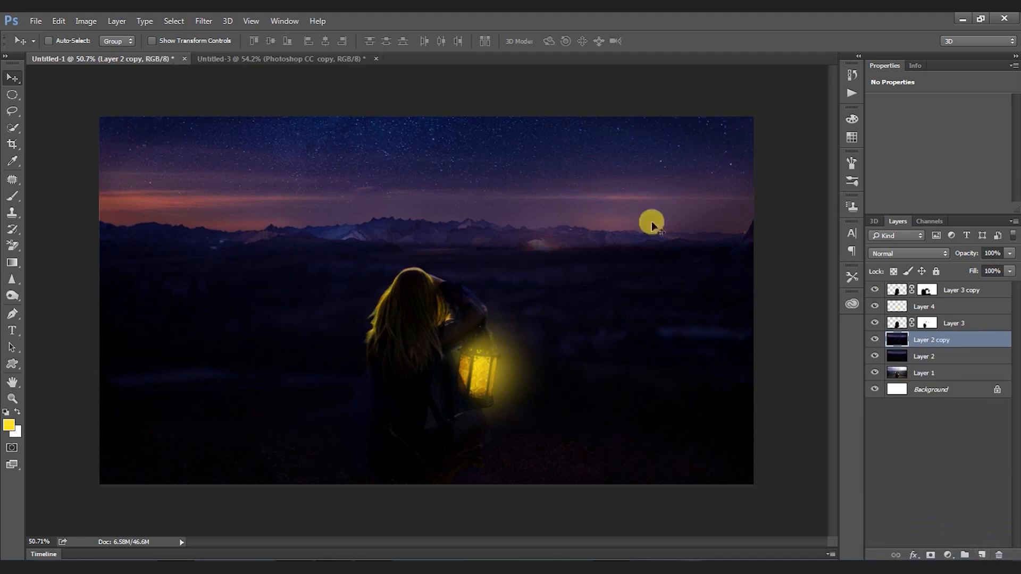
- Apply a Gaussian Blur with a radius of 6.8 pixels to Layer 2 copy
click(204, 21)
click(383, 201)
drag(233, 210, 744, 108)
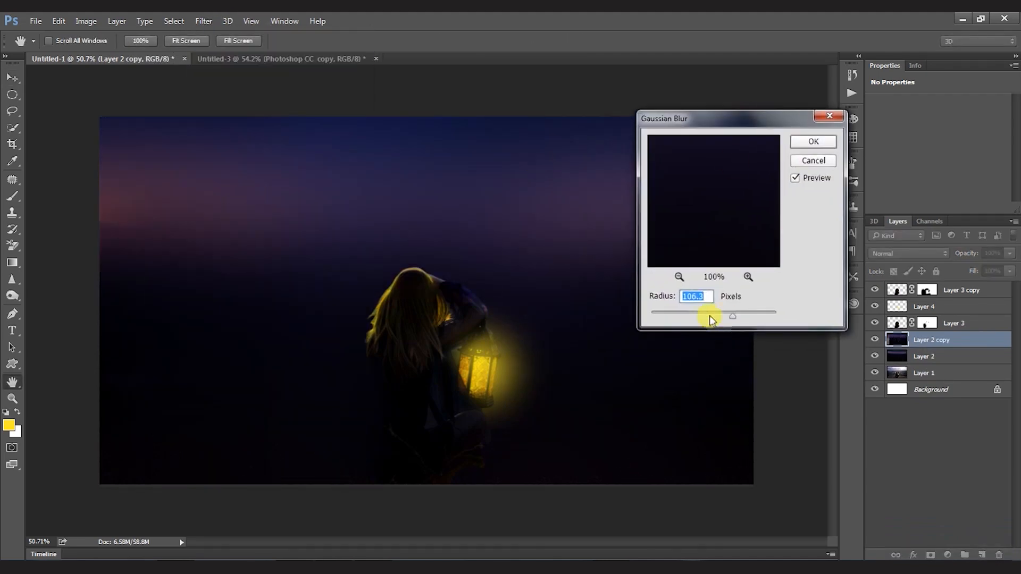
mouse_move(709, 316)
mouse_down()
mouse_move(669, 317)
mouse_move(697, 315)
mouse_up()
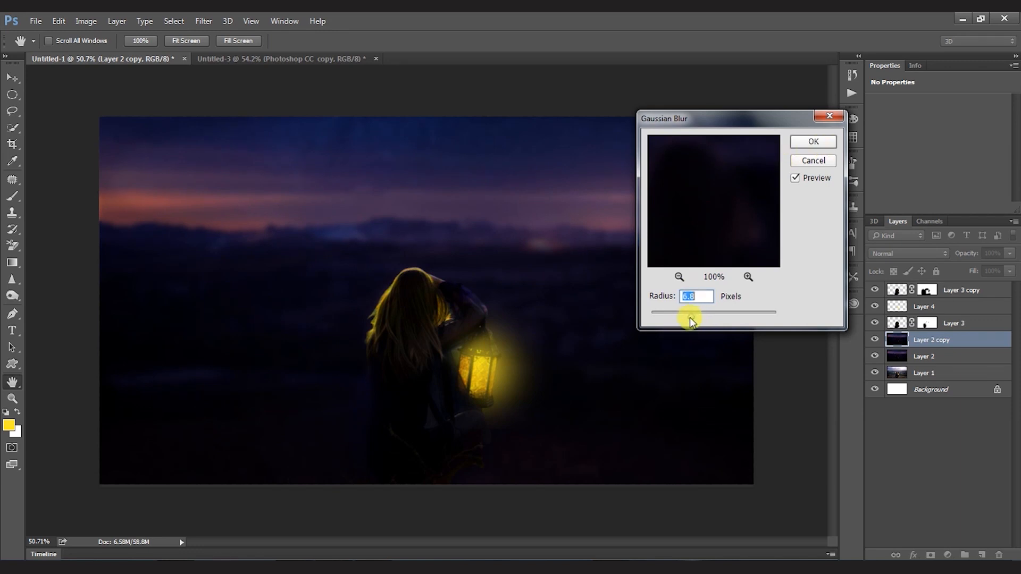
key(Return)
- Add a mask to Layer 2 copy and paint black with a 900 px brush around the woman to reveal the sharp background
click(930, 555)
key(b)
key(d)
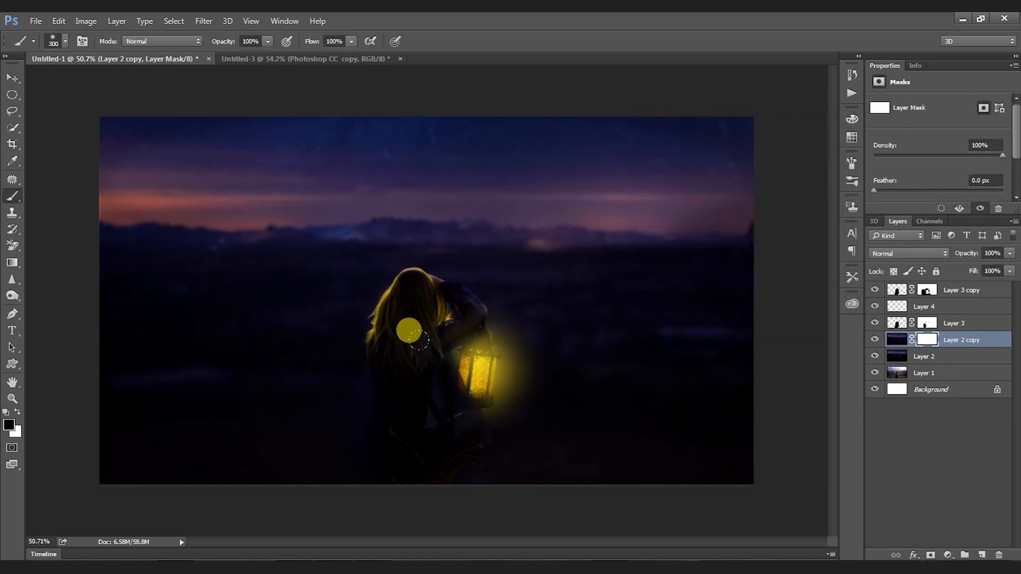
key(bracketright)
key(bracketright)
key(bracketright)
key(bracketright)
key(bracketright)
key(bracketright)
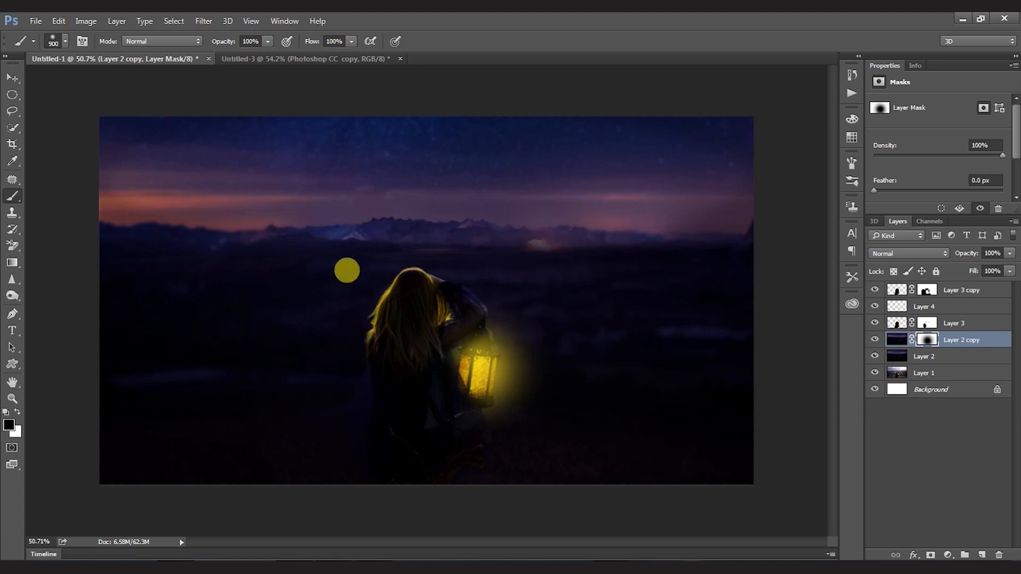
- Extend the black area of the Layer 2 copy mask across the mountains and starry sky, reducing the brush to 200 px
key(bracketleft)
key(bracketleft)
key(bracketleft)
key(bracketleft)
key(bracketleft)
key(bracketleft)
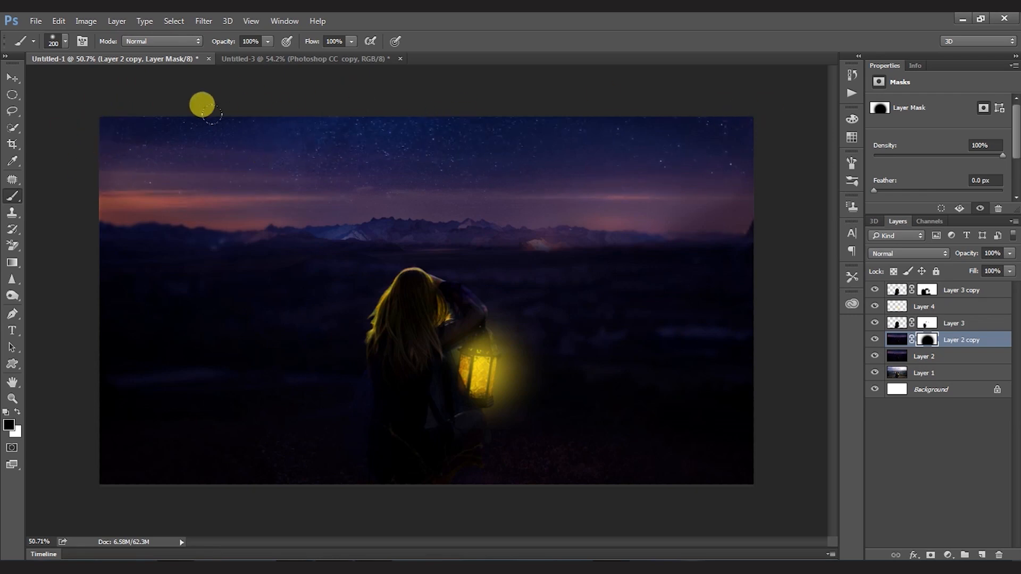
- Paint white with an 800 px brush on the Layer 2 copy mask to restore blur at the sky and side edges, and switch back to black
key(x)
key(bracketright)
key(bracketright)
key(bracketright)
key(bracketright)
key(bracketright)
key(bracketright)
key(bracketright)
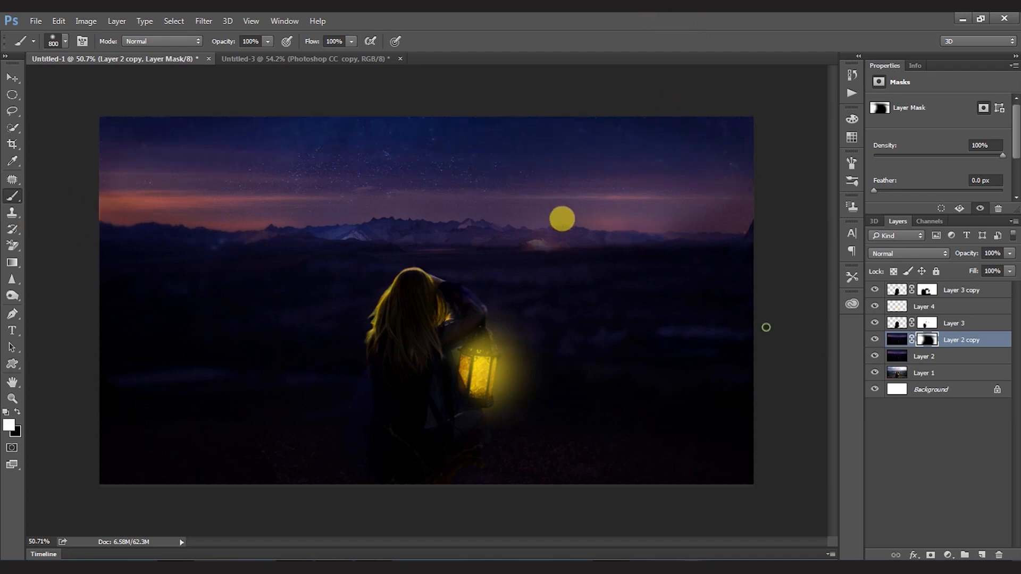
key(x)
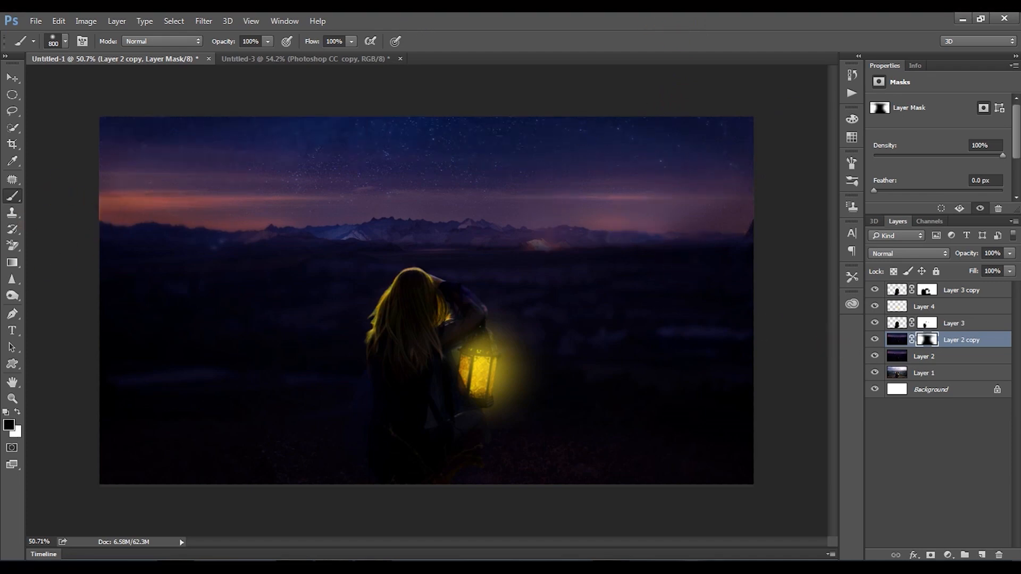